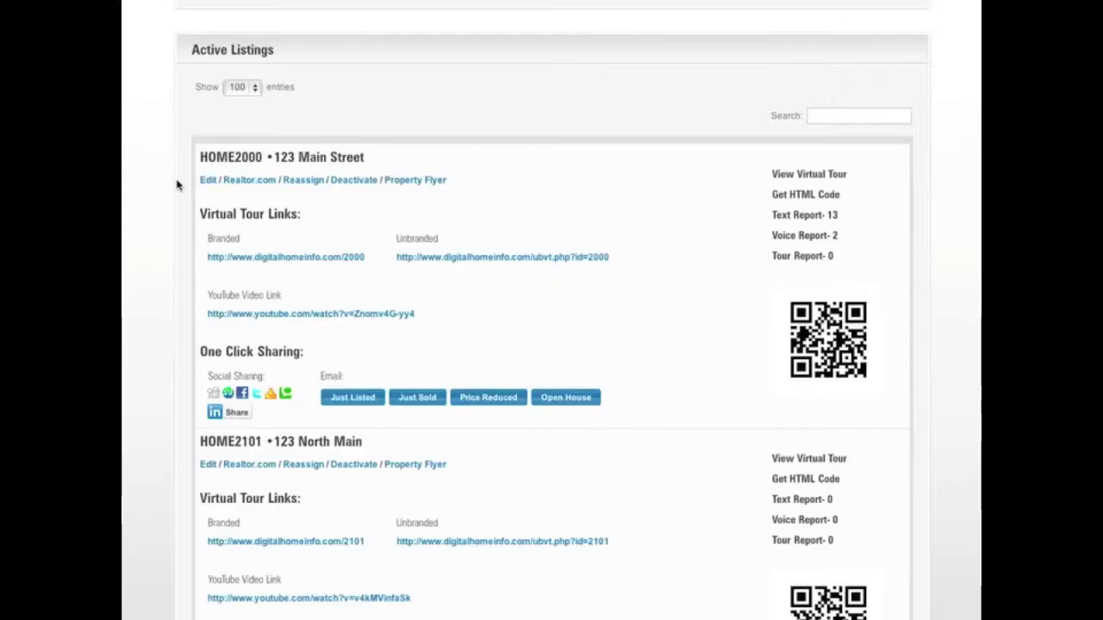
Scroll the Active Listings page down to the HOME2000 • 123 Main Street listing
scroll(177, 185, "down", 2)
scroll(176, 186, "down", 1)
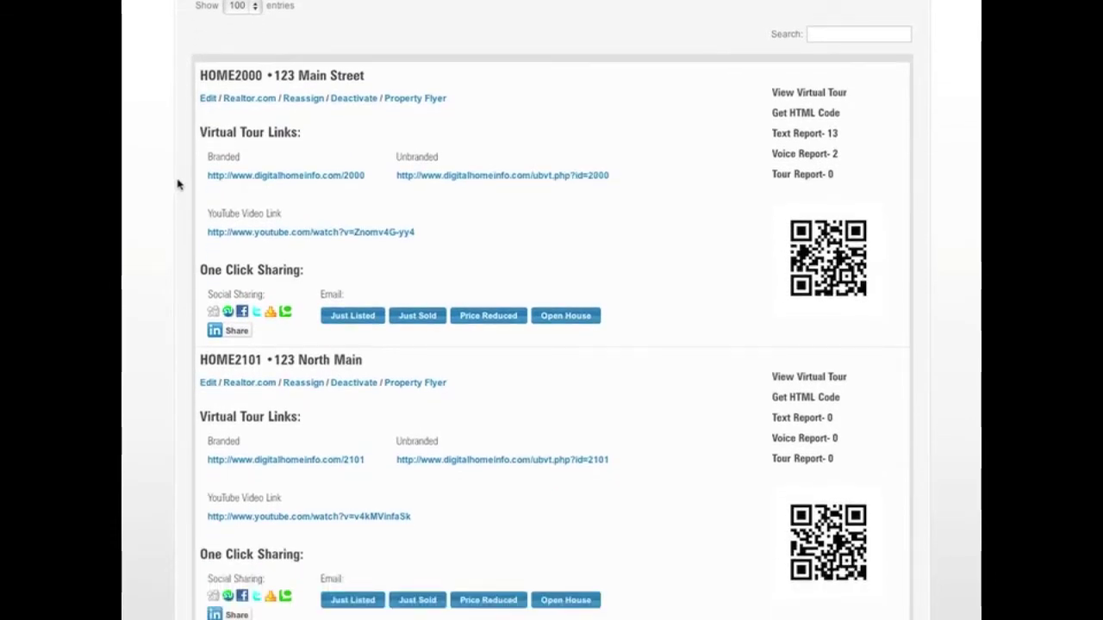
Edit listing HOME2000 at 123 Main Street and show its Virtual Tour Settings
left_click(209, 100)
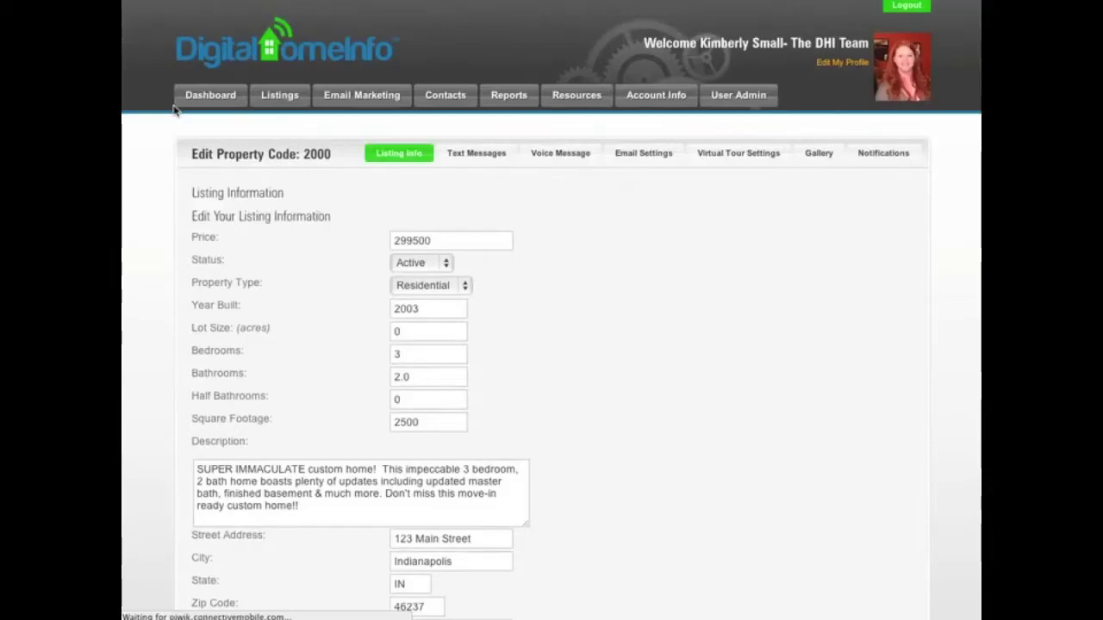
scroll(151, 149, "down", 2)
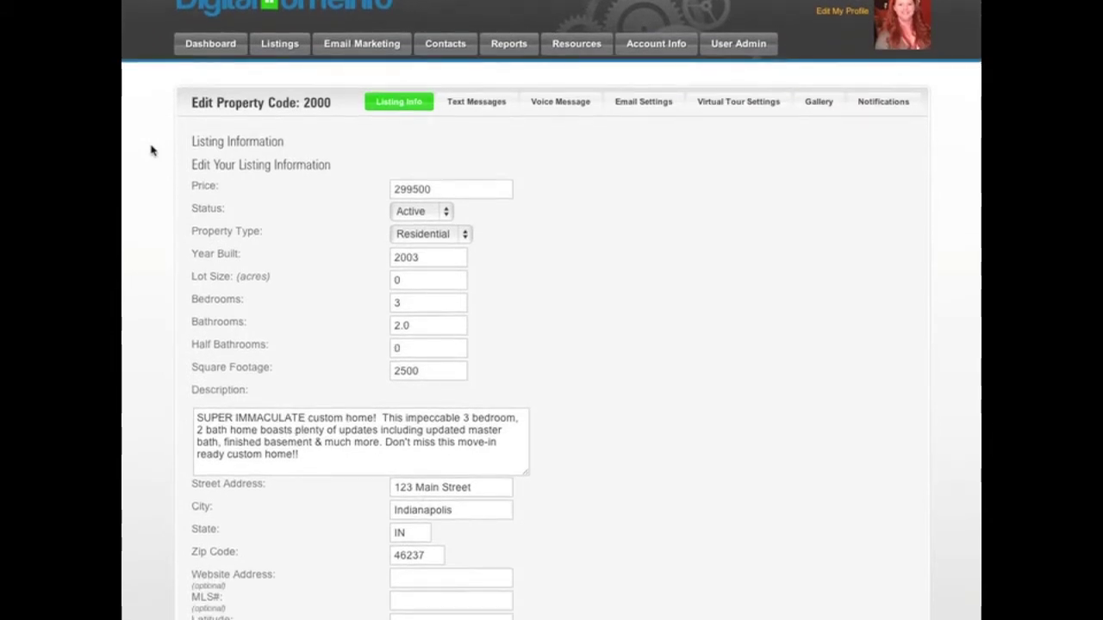
scroll(151, 148, "down", 1)
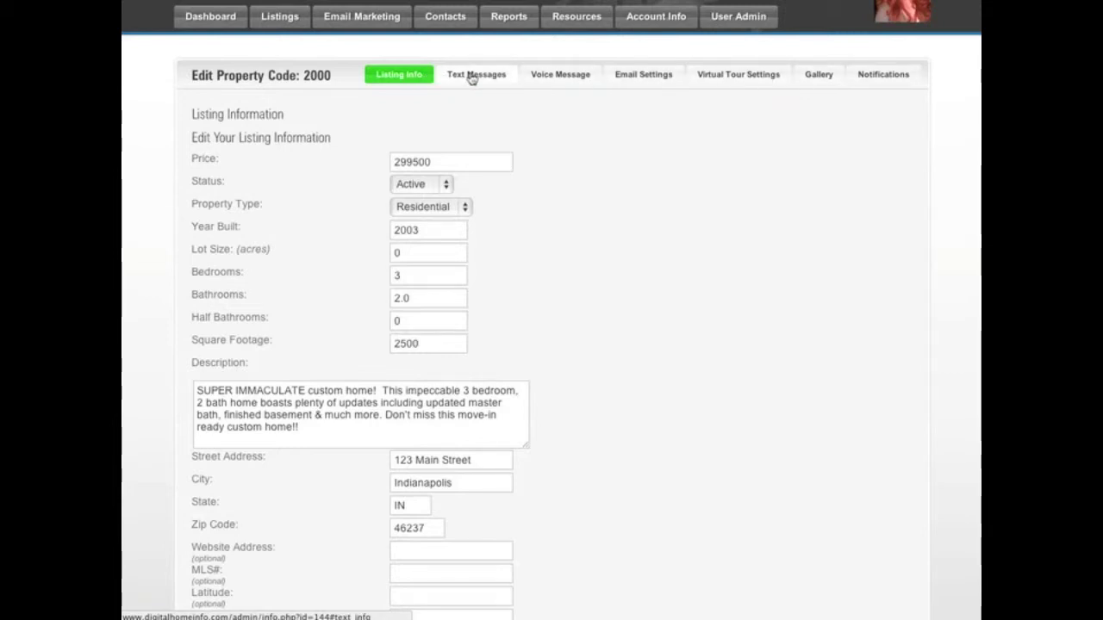
left_click(722, 78)
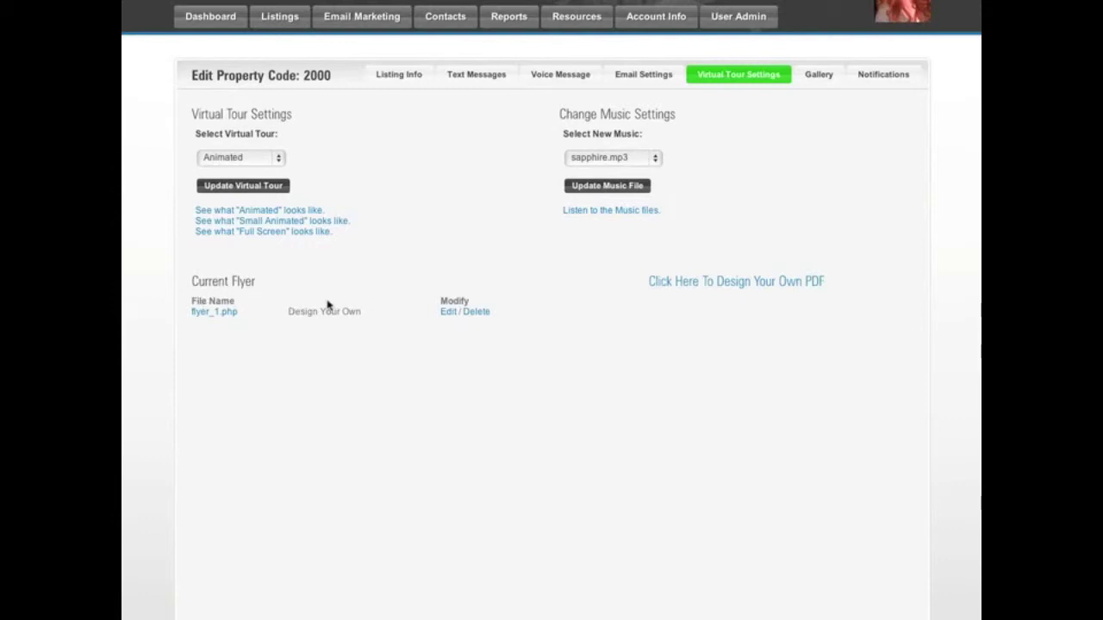
Start designing your own PDF flyer to reach the four-template picker
left_click(712, 290)
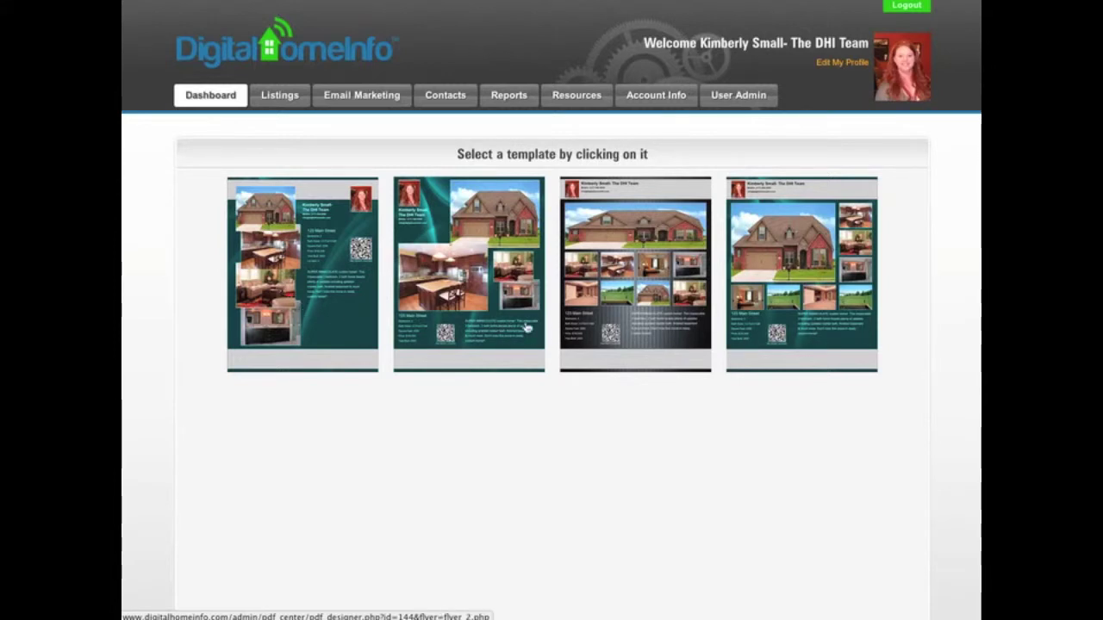
Pick the first flyer template and look over its 123 Main Street preview in the Template Designer
left_click(349, 314)
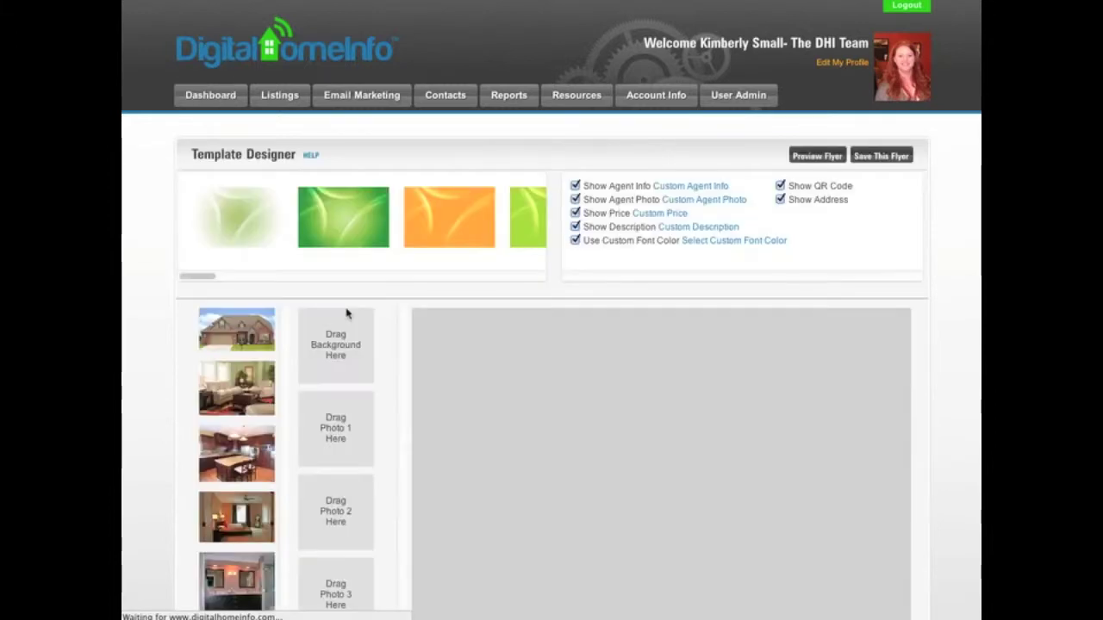
scroll(384, 298, "down", 3)
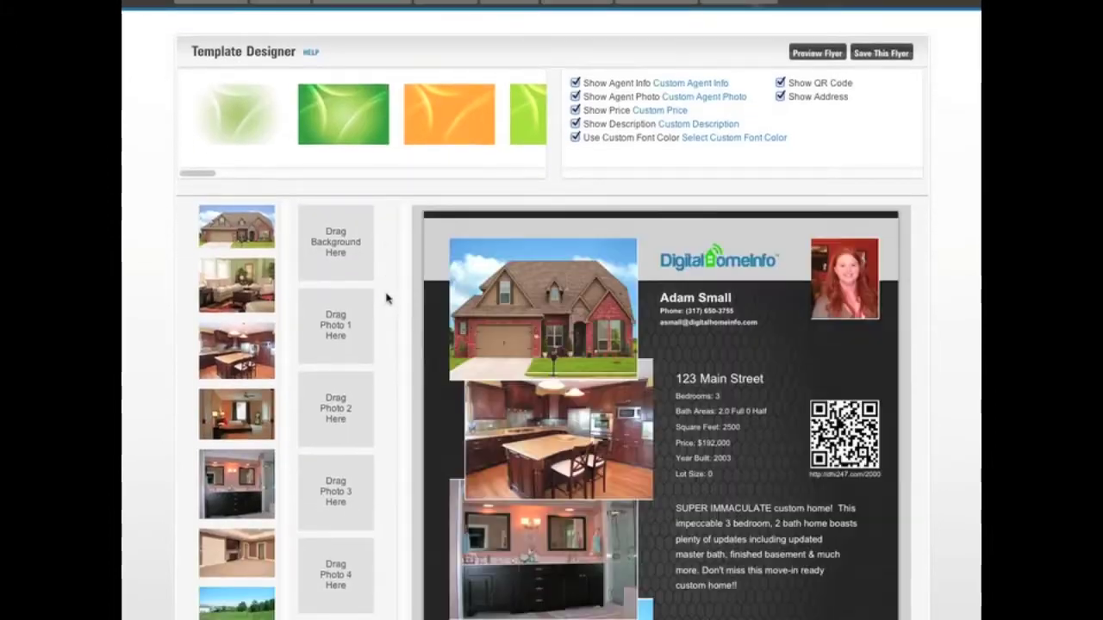
scroll(386, 298, "down", 1)
scroll(386, 298, "up", 2)
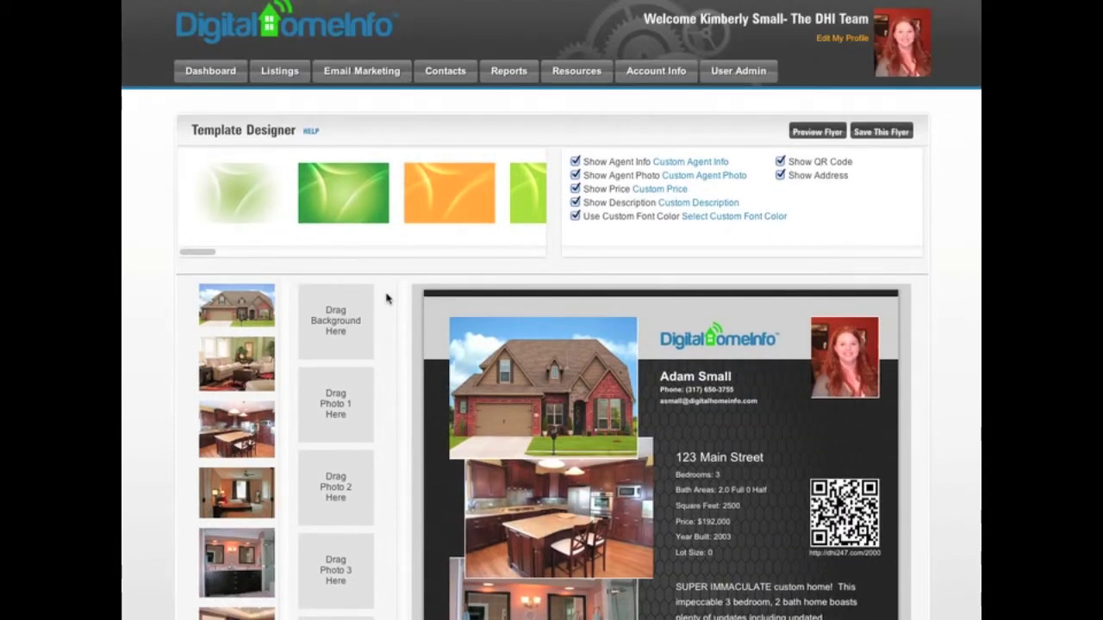
scroll(386, 298, "down", 2)
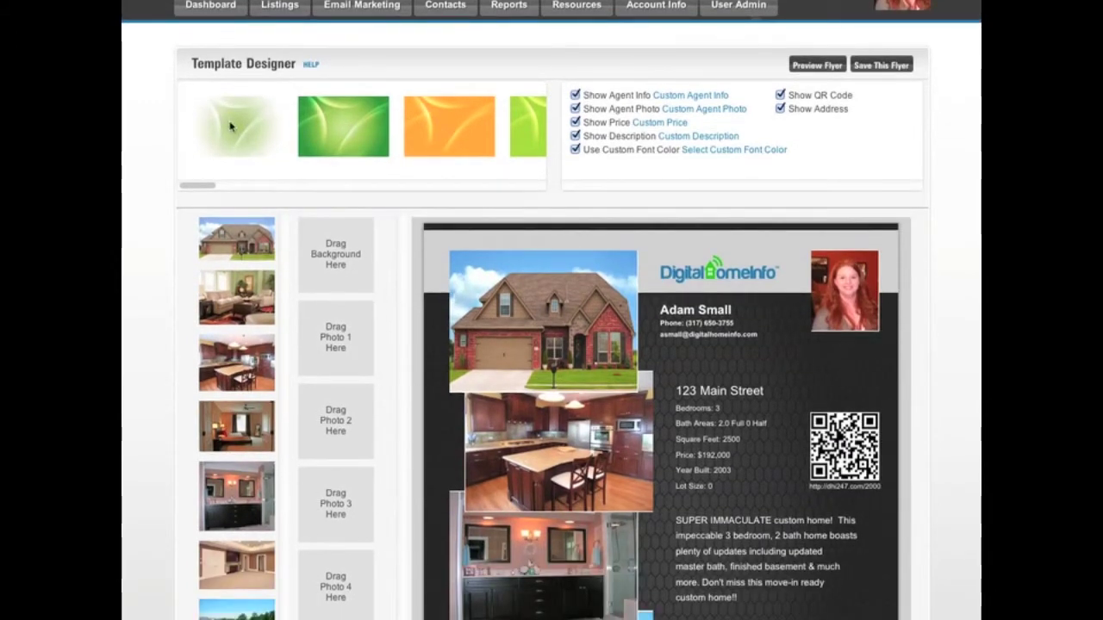
left_click(311, 68)
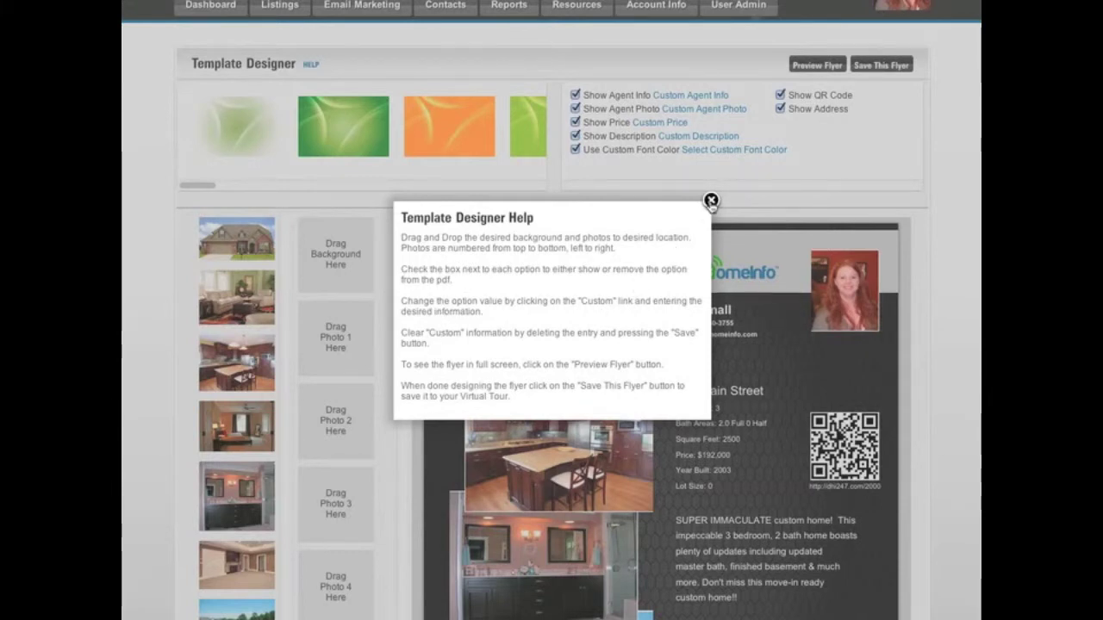
left_click(711, 201)
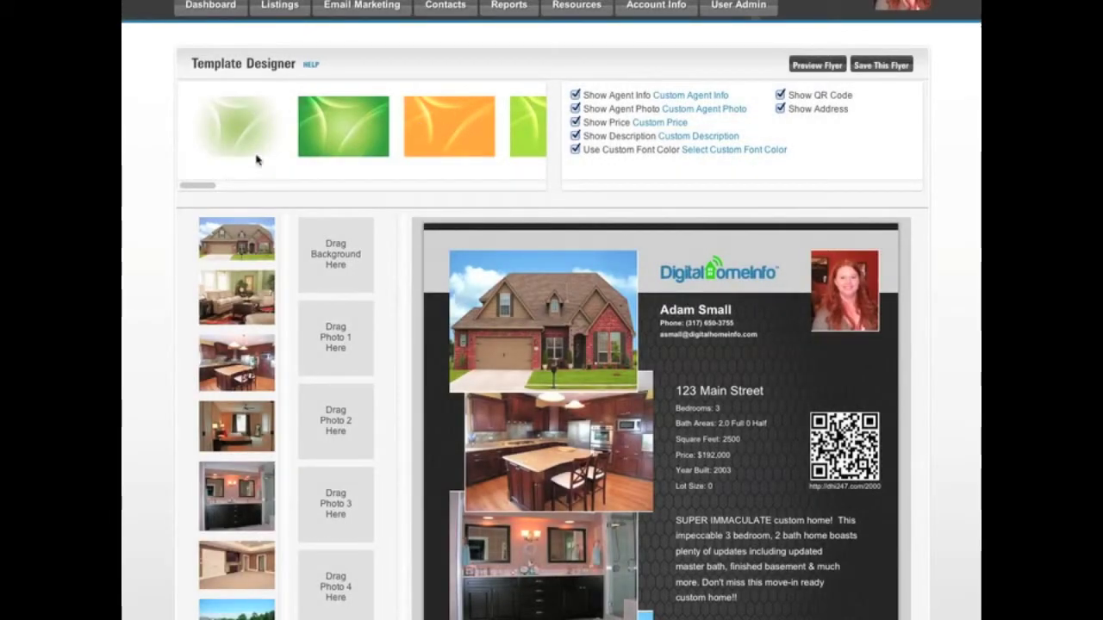
mouse_move(206, 186)
left_mouse_down()
mouse_move(437, 187)
mouse_move(290, 187)
left_mouse_up()
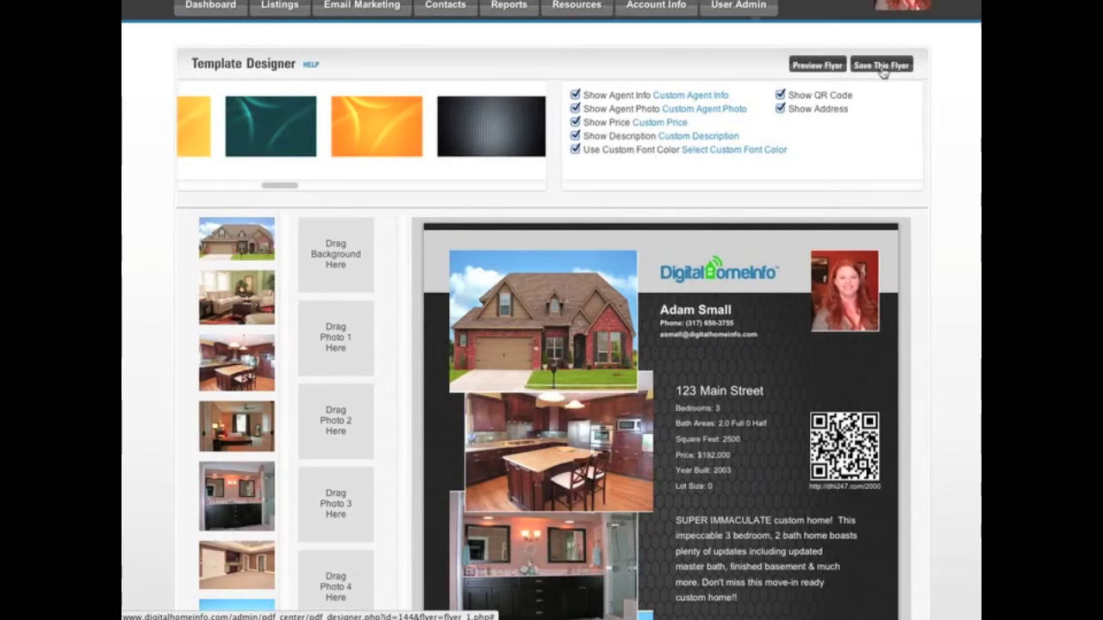
scroll(154, 246, "down", 3)
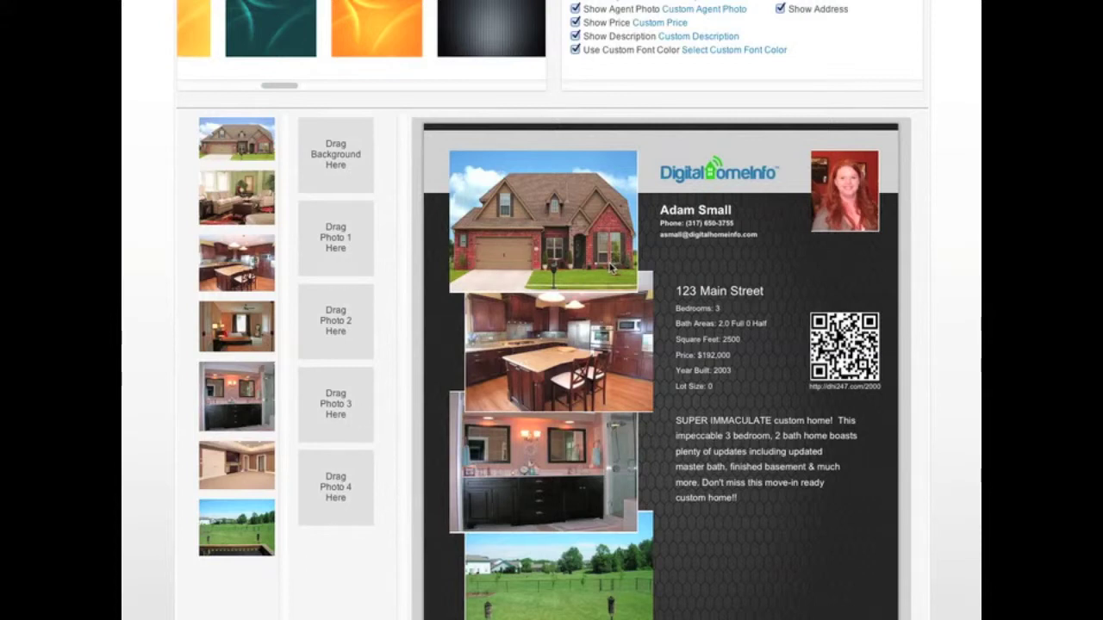
scroll(610, 269, "down", 1)
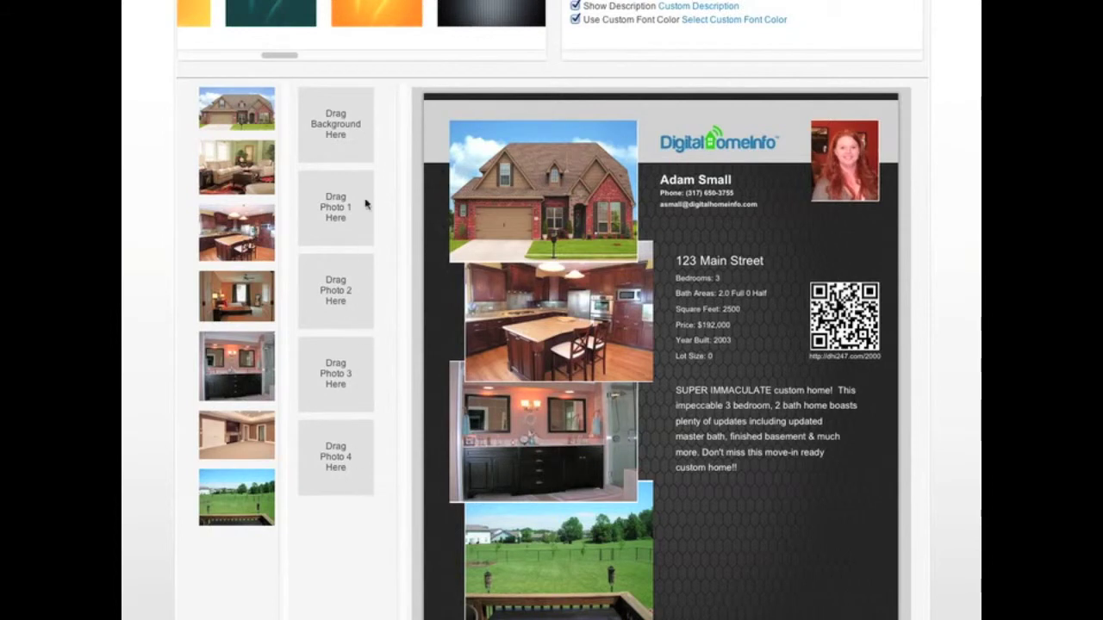
scroll(356, 126, "up", 3)
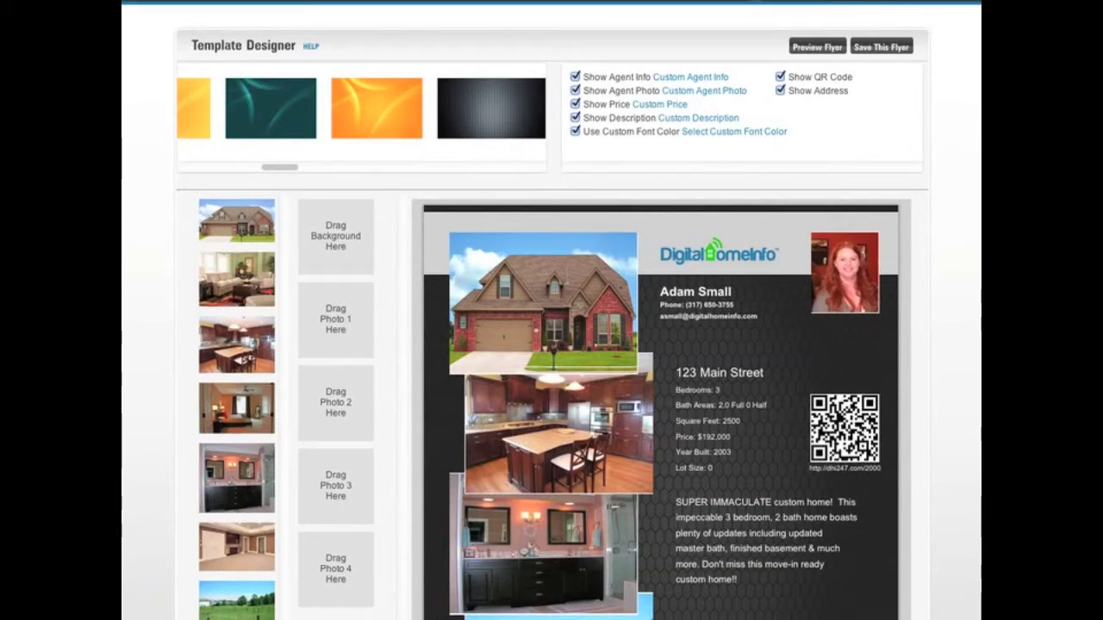
scroll(703, 422, "down", 3)
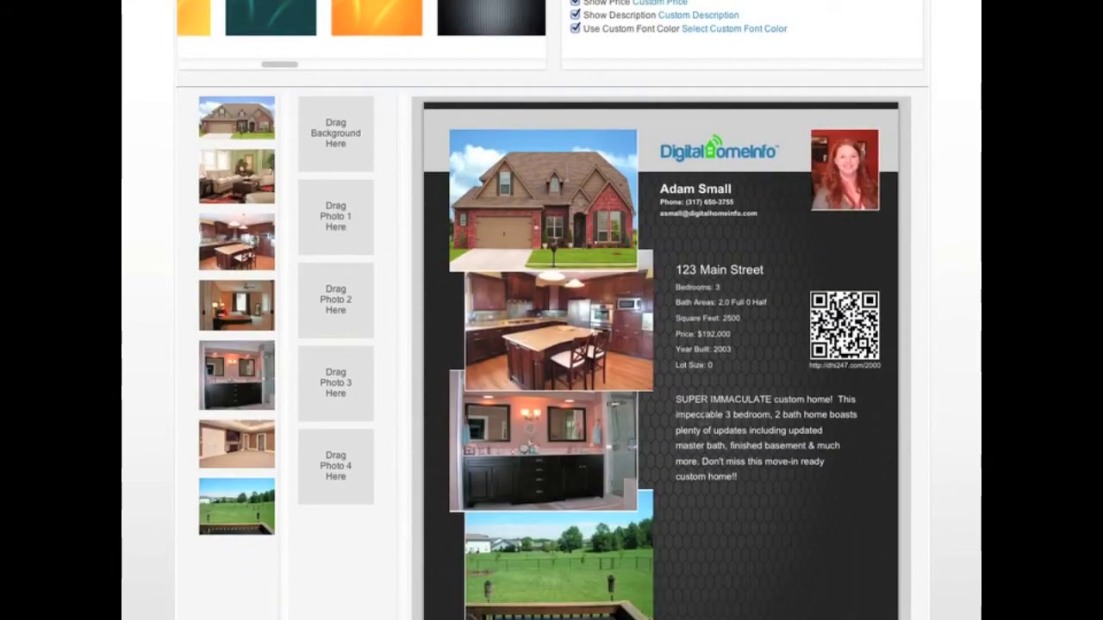
scroll(703, 422, "up", 3)
scroll(703, 422, "down", 1)
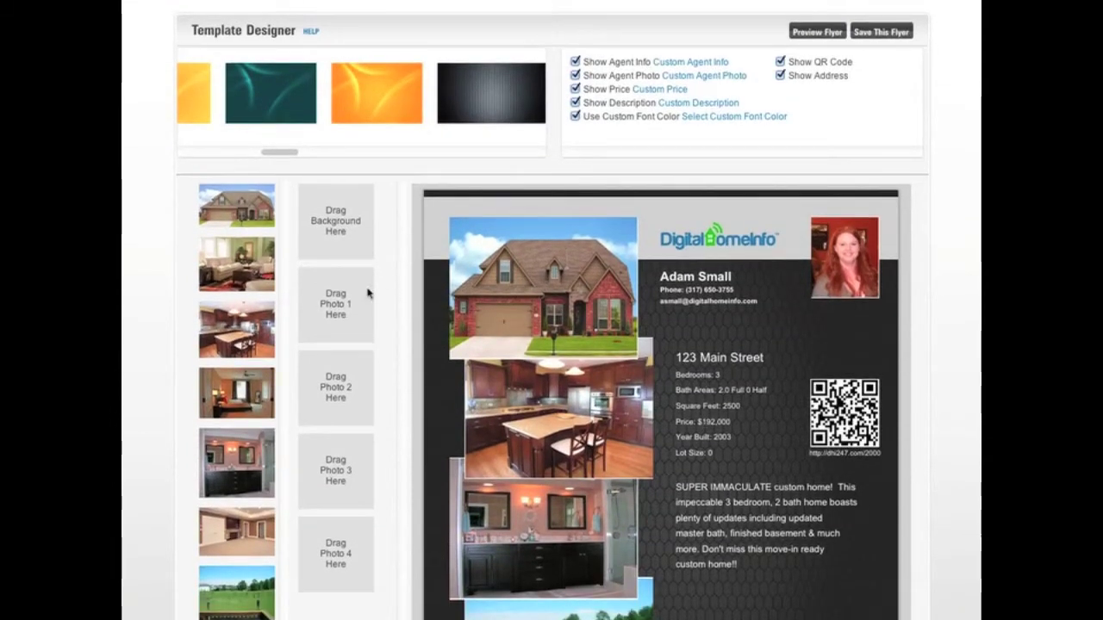
Scroll the background strip back and drag the green swirl into the 'Drag Background Here' slot
left_click_drag(286, 159, 211, 159)
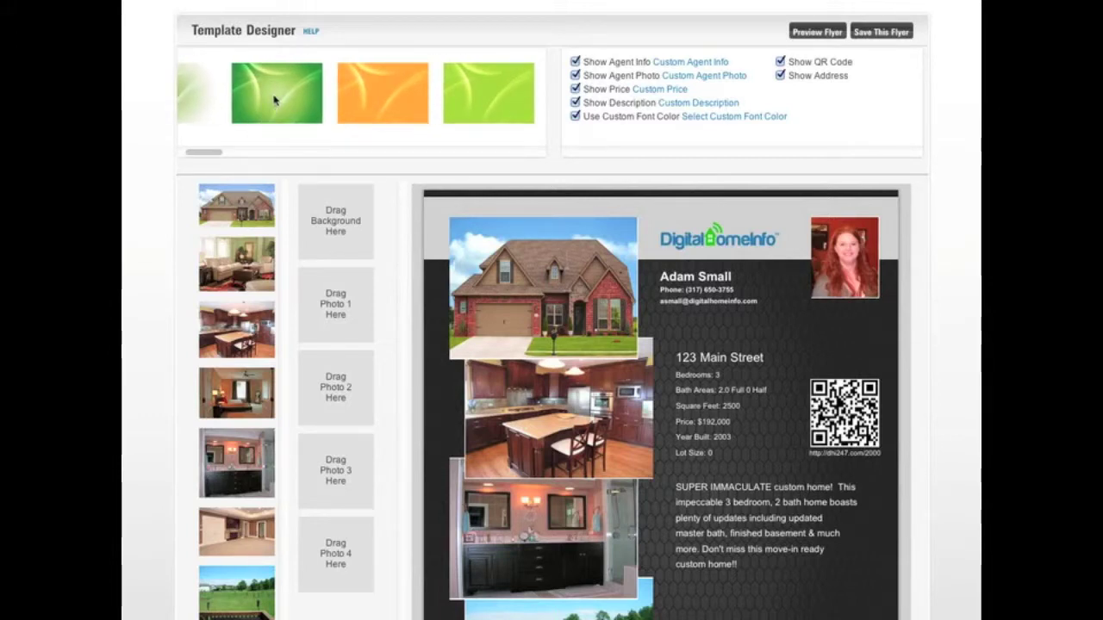
left_click_drag(274, 107, 335, 228)
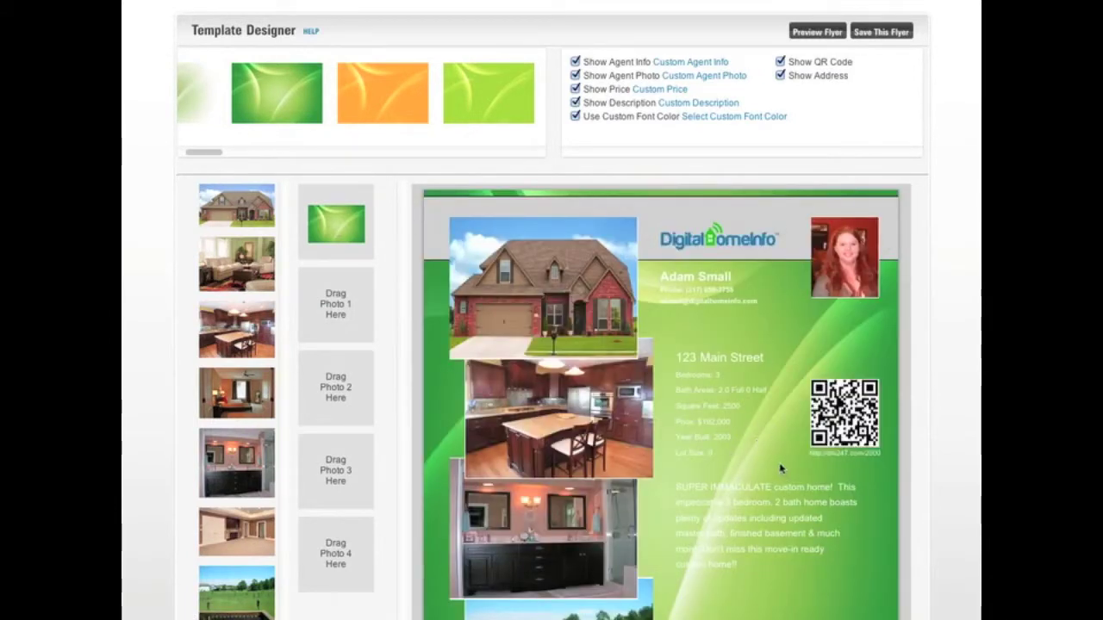
scroll(775, 465, "down", 1)
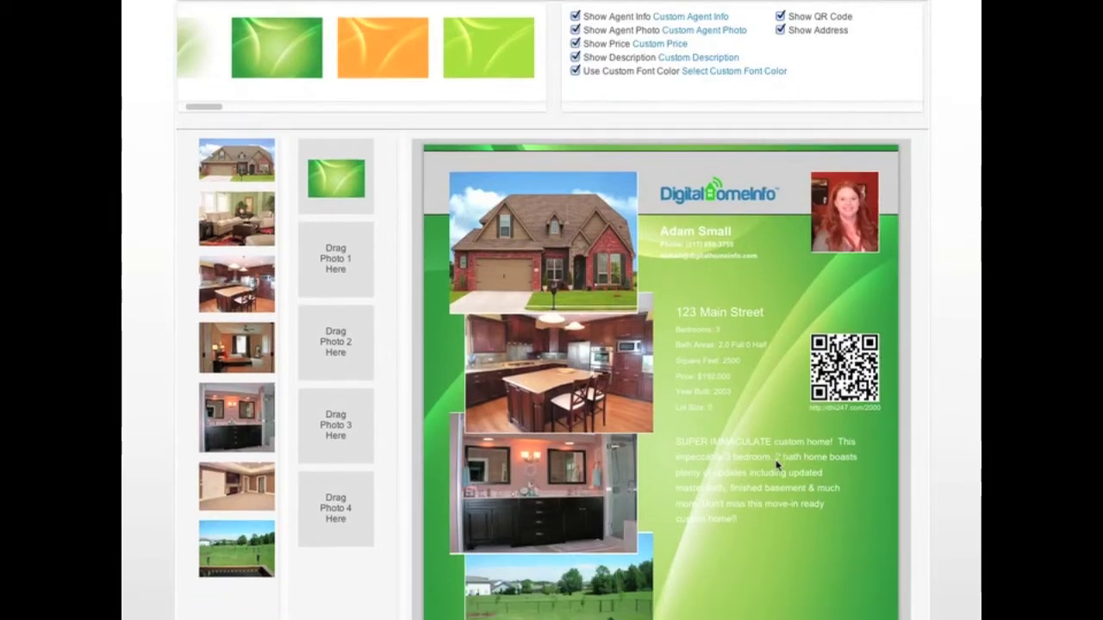
scroll(775, 466, "up", 1)
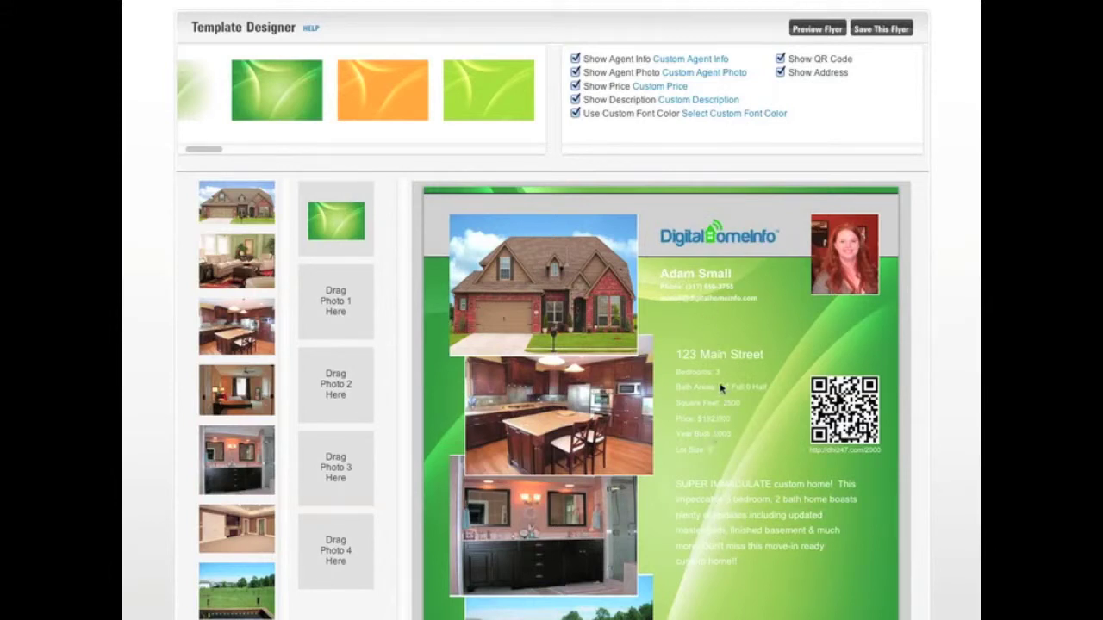
Set the flyer's custom font colour to Light Grey
left_click(739, 119)
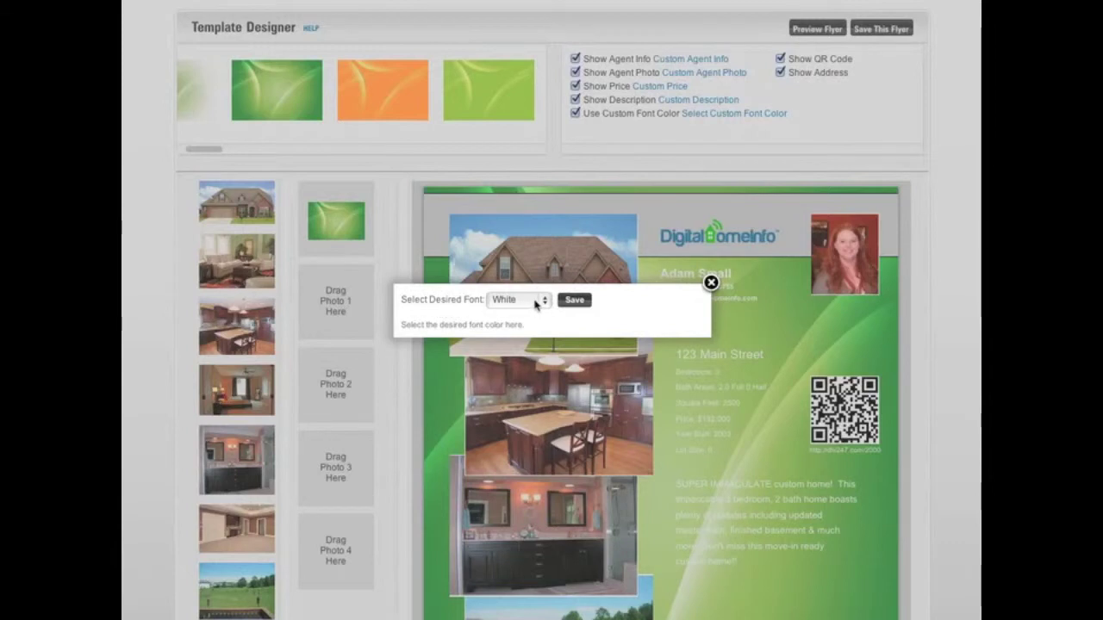
left_click(535, 303)
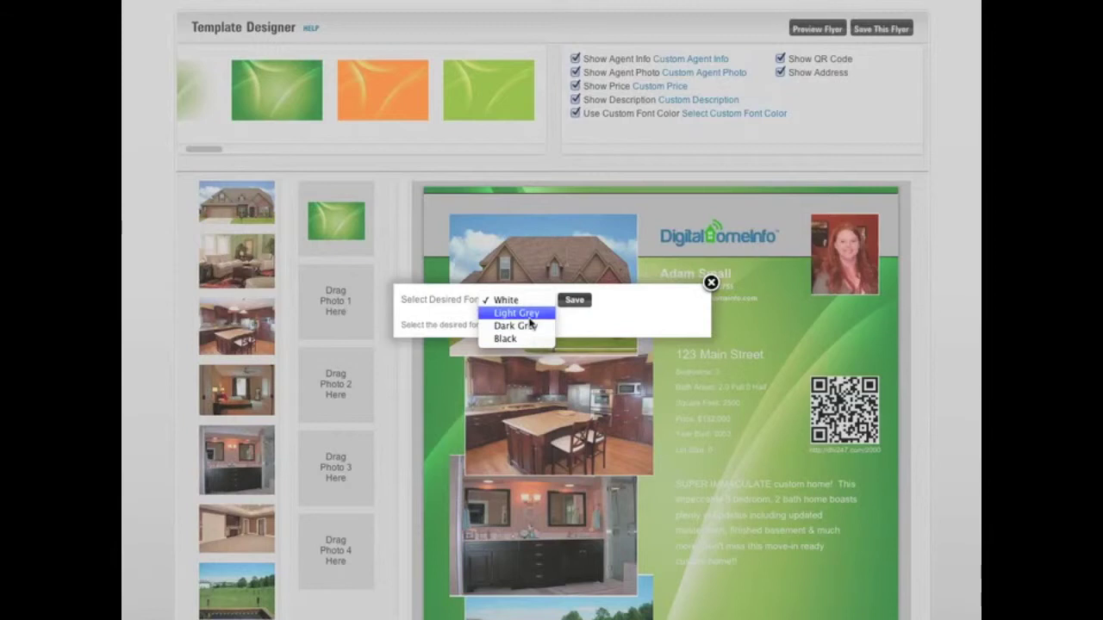
left_click(531, 315)
left_click(575, 302)
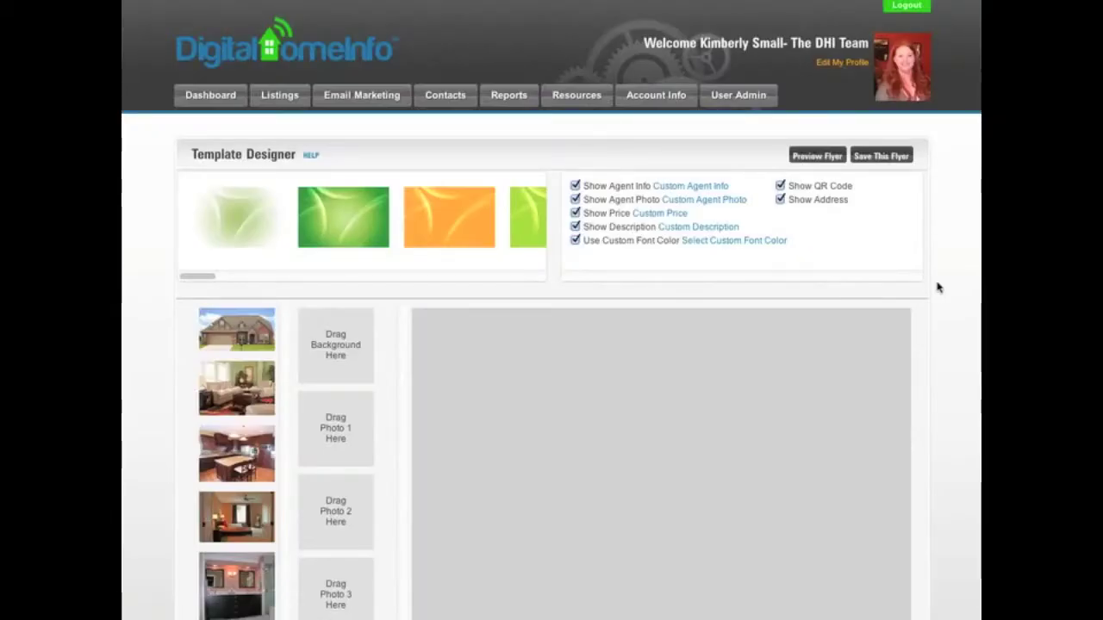
scroll(938, 288, "down", 2)
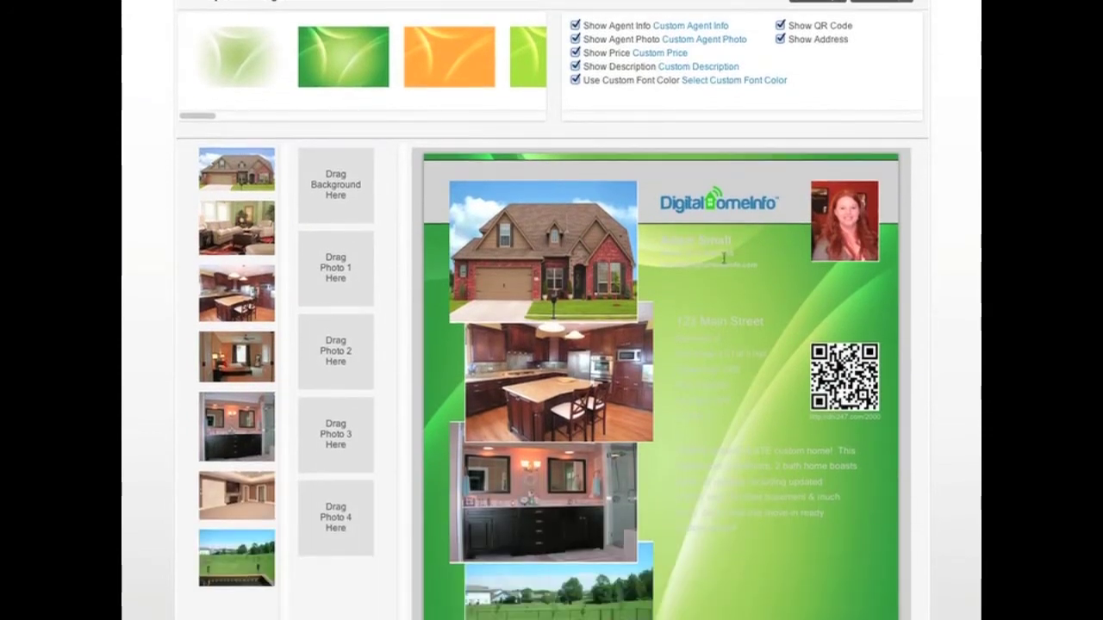
Change the custom font colour to Dark Grey instead
left_click(752, 85)
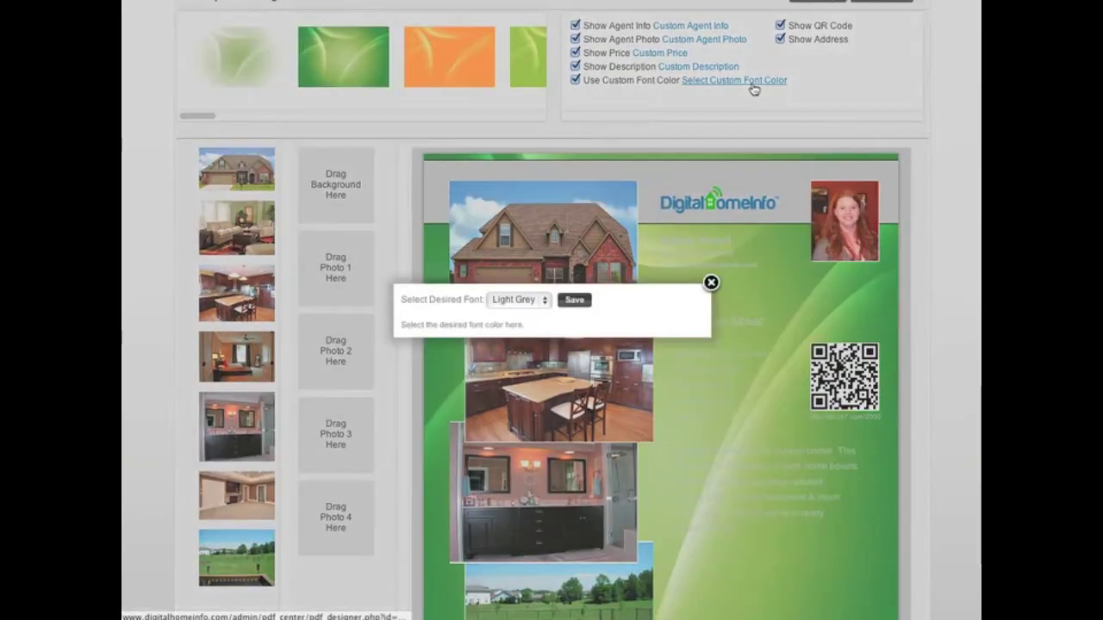
left_click(543, 301)
left_click(534, 314)
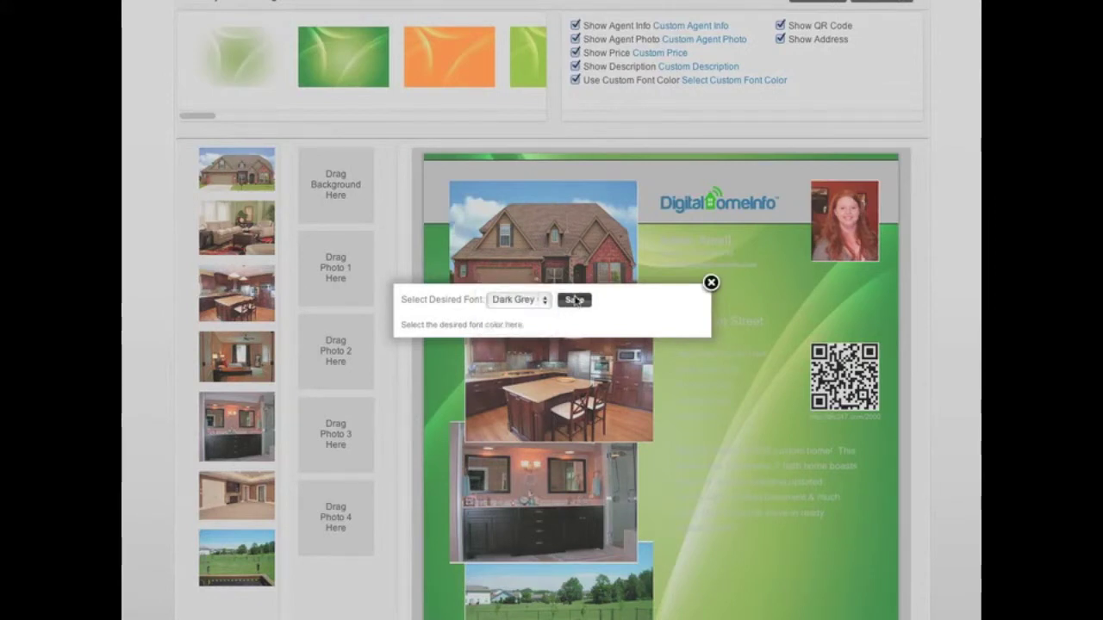
left_click(576, 300)
scroll(916, 288, "down", 3)
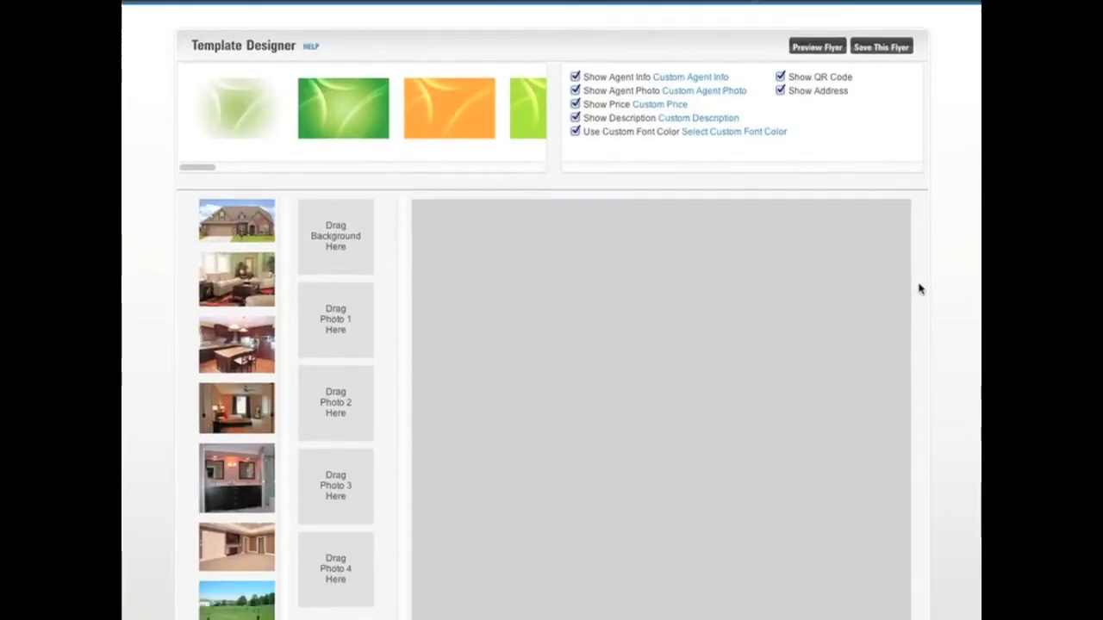
scroll(919, 289, "down", 1)
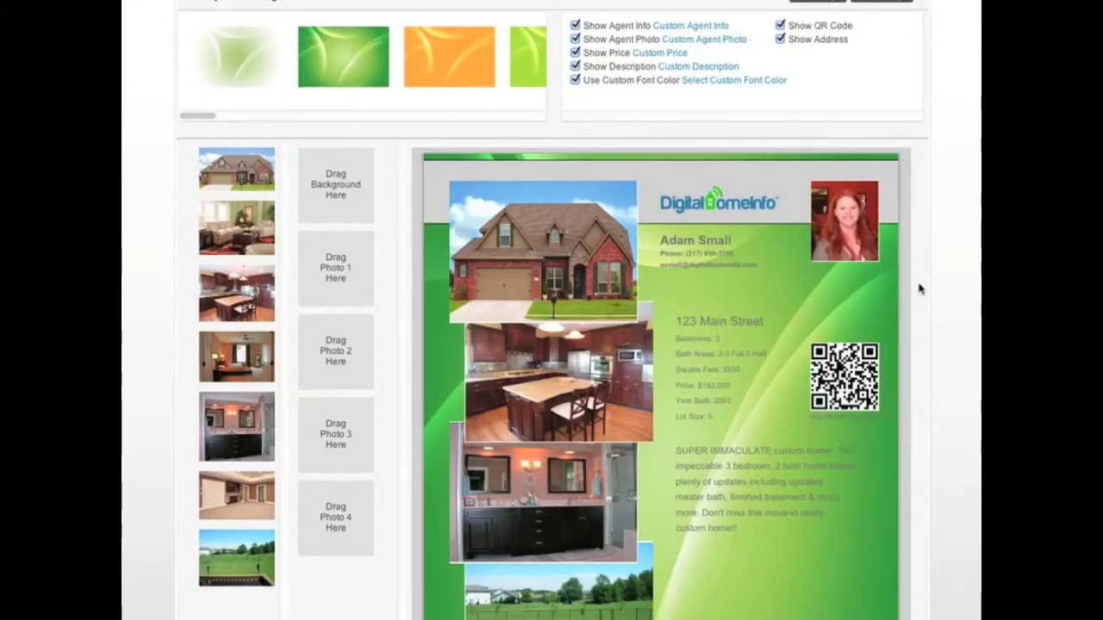
scroll(919, 289, "down", 2)
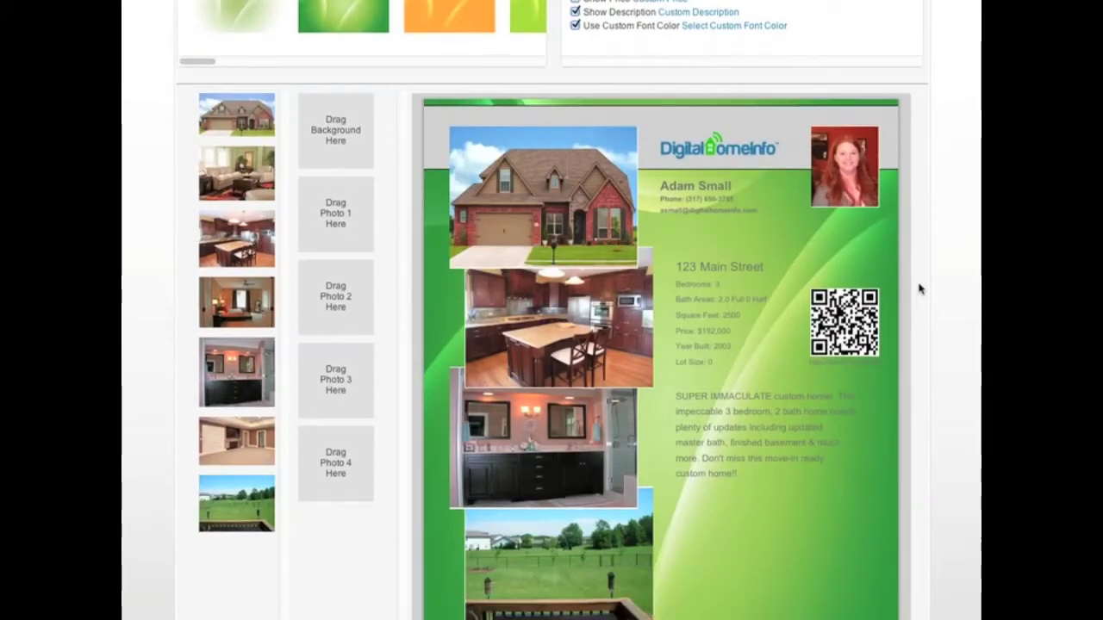
Choose Black as the custom font colour and save it
scroll(919, 289, "up", 3)
scroll(919, 288, "up", 1)
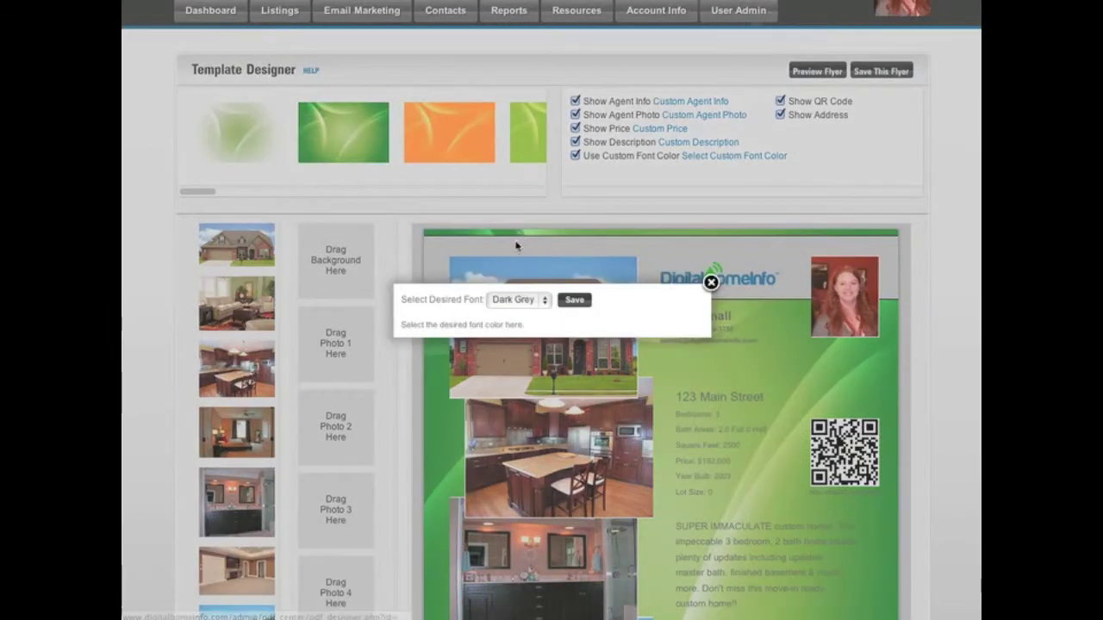
left_click(510, 299)
left_click(516, 313)
left_click(575, 301)
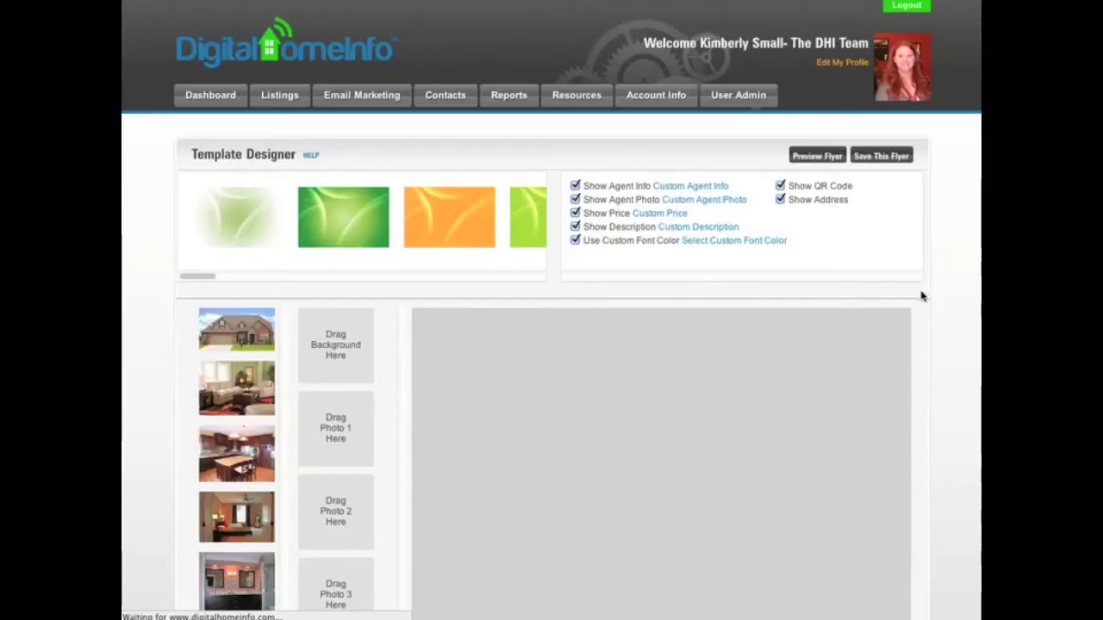
scroll(942, 295, "down", 3)
scroll(943, 297, "down", 1)
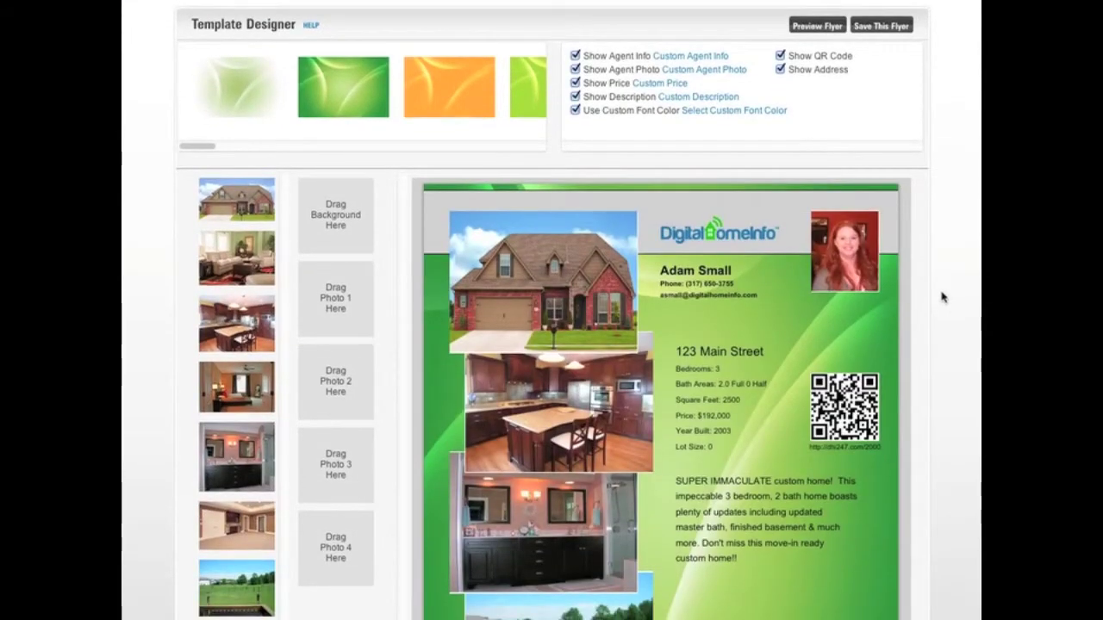
scroll(942, 297, "up", 1)
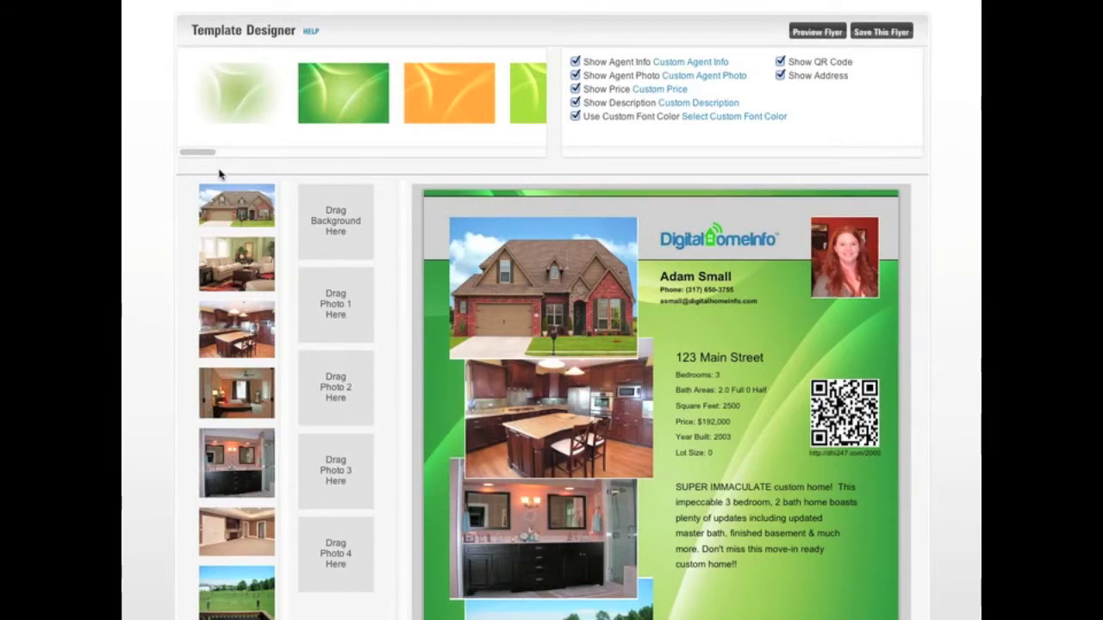
left_click_drag(202, 154, 306, 161)
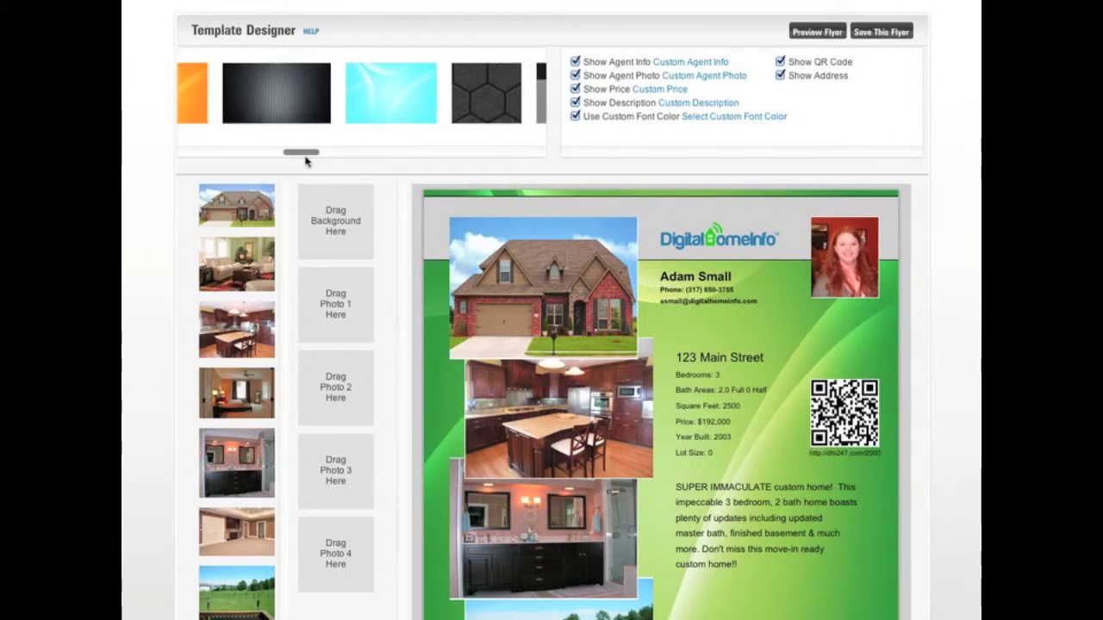
left_click_drag(306, 161, 197, 160)
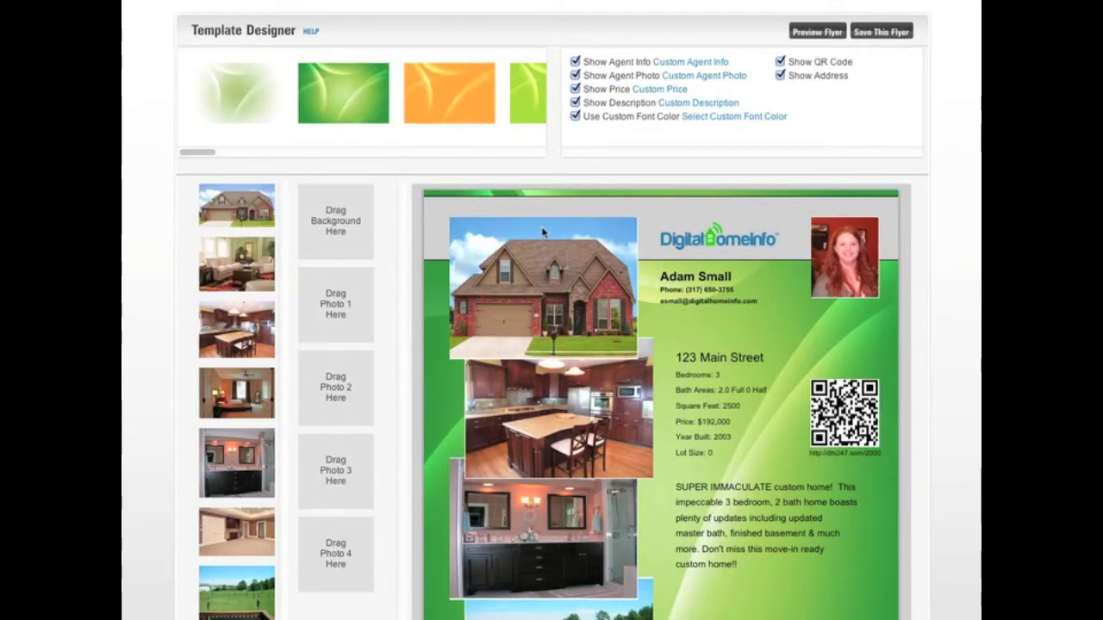
scroll(403, 201, "down", 3)
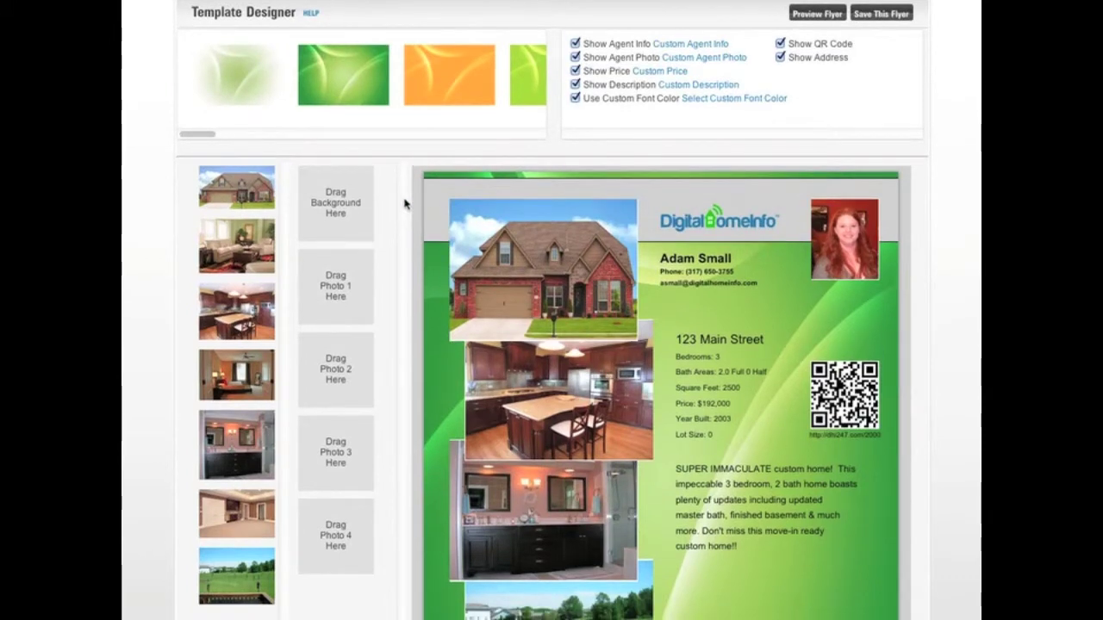
Drop the living-room thumbnail on Photo 3 and the bathroom vanity thumbnail on Photo 4
scroll(388, 225, "down", 2)
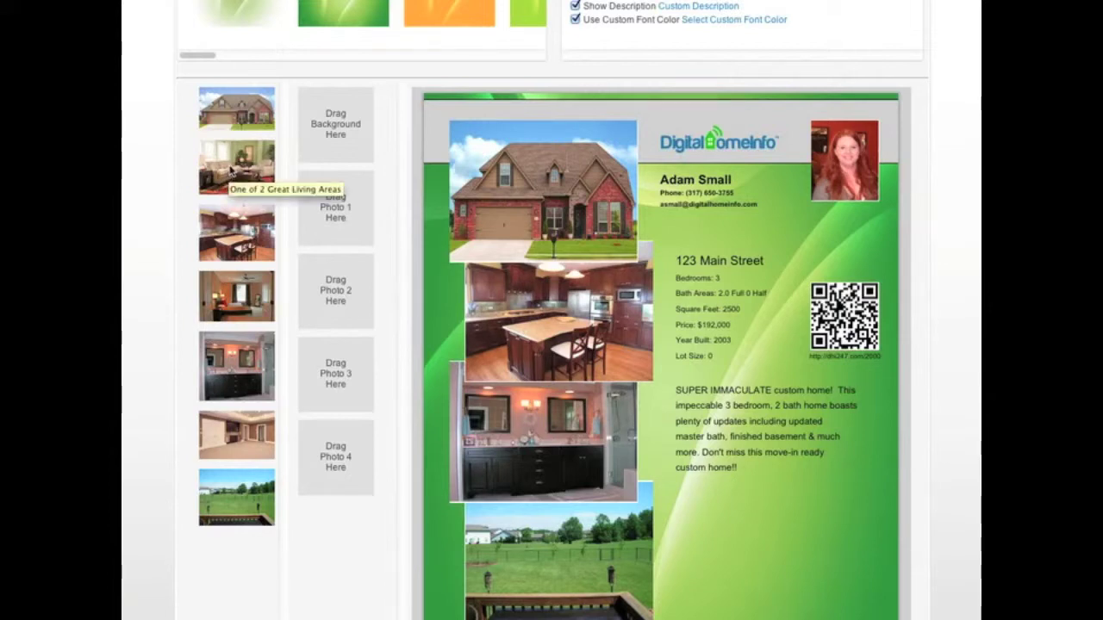
left_click_drag(231, 163, 322, 379)
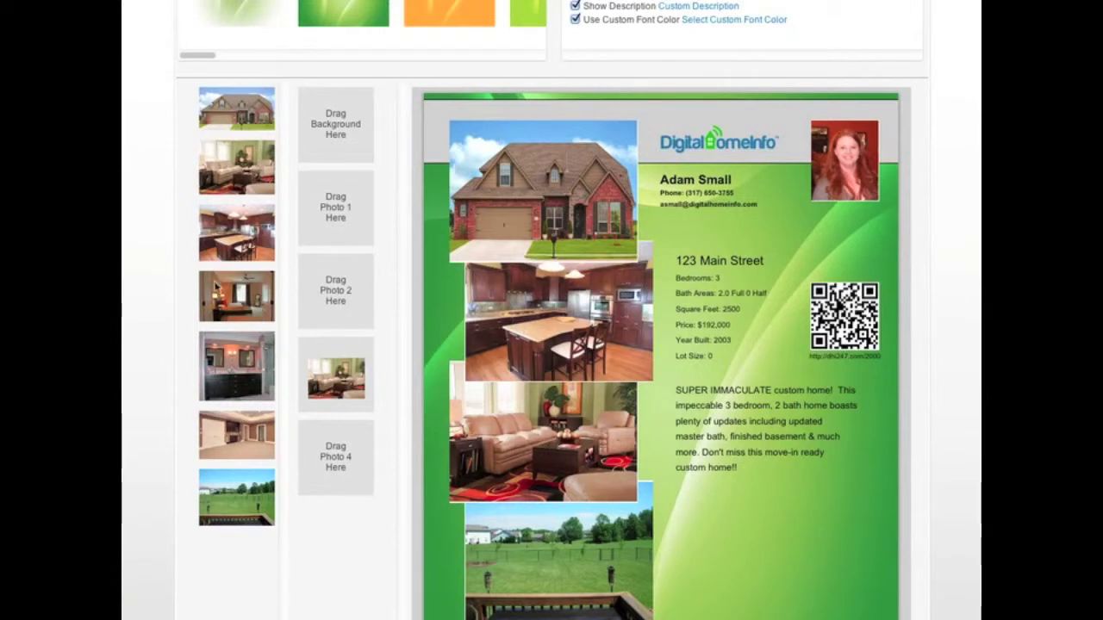
left_click_drag(248, 372, 347, 463)
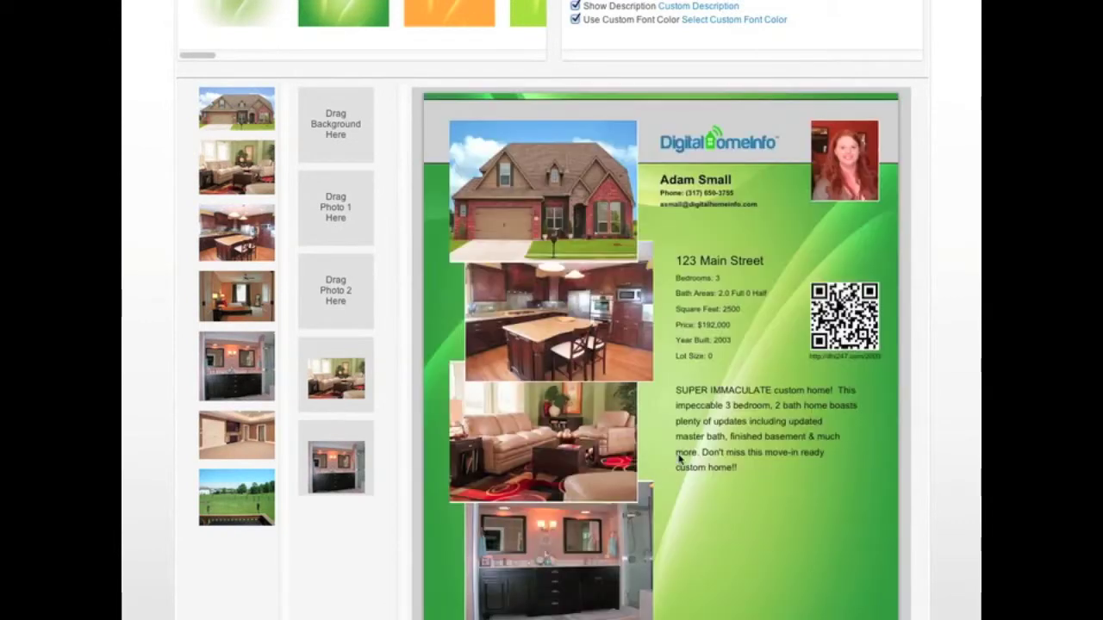
scroll(678, 459, "down", 1)
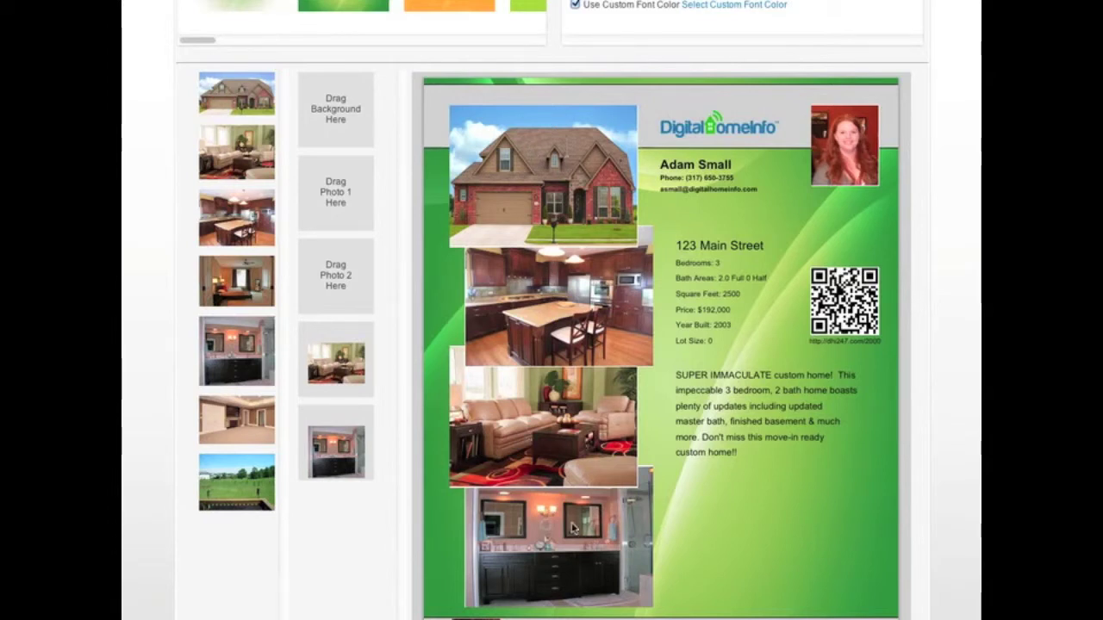
scroll(655, 409, "up", 1)
scroll(655, 408, "down", 2)
scroll(655, 408, "up", 1)
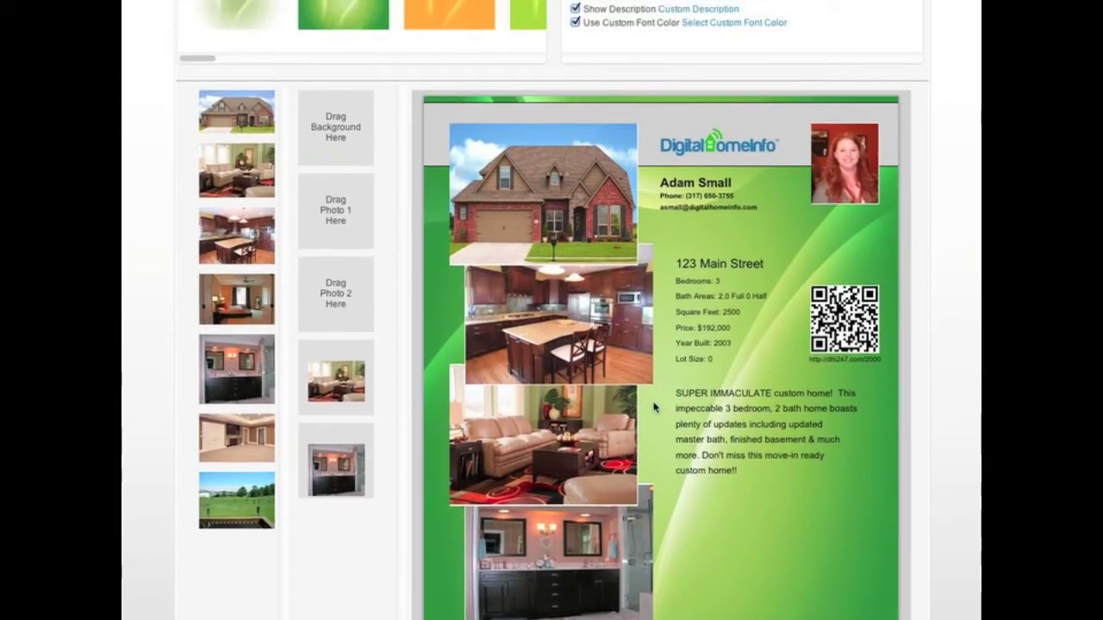
scroll(655, 408, "up", 1)
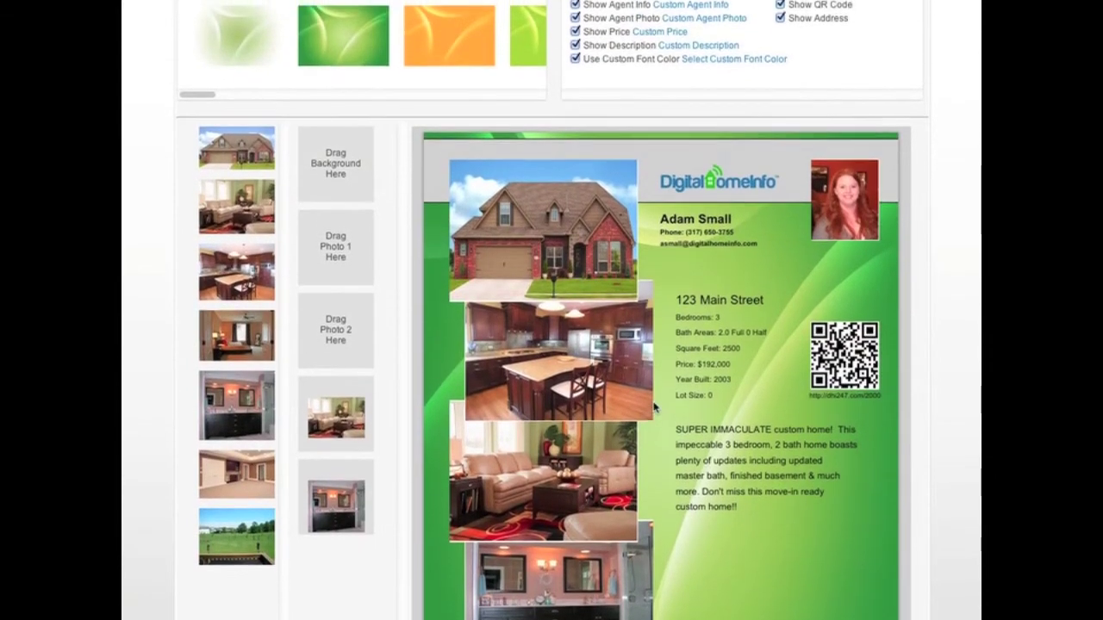
scroll(655, 409, "up", 1)
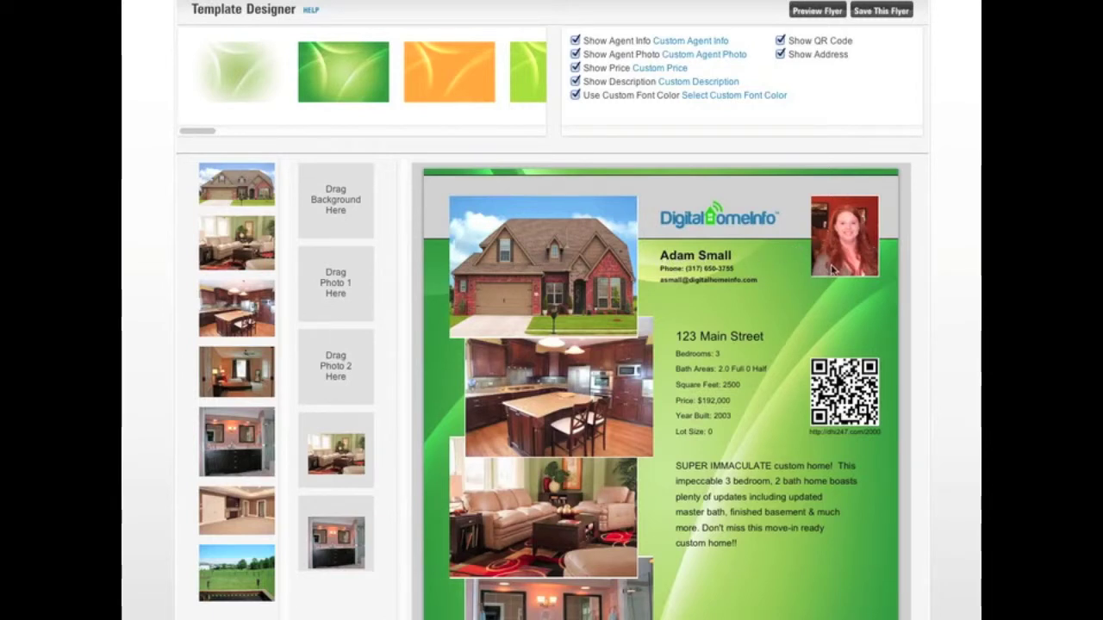
Empty the Agent Name, Phone Number and Email Address fields in Custom Agent Info and save
left_click(678, 46)
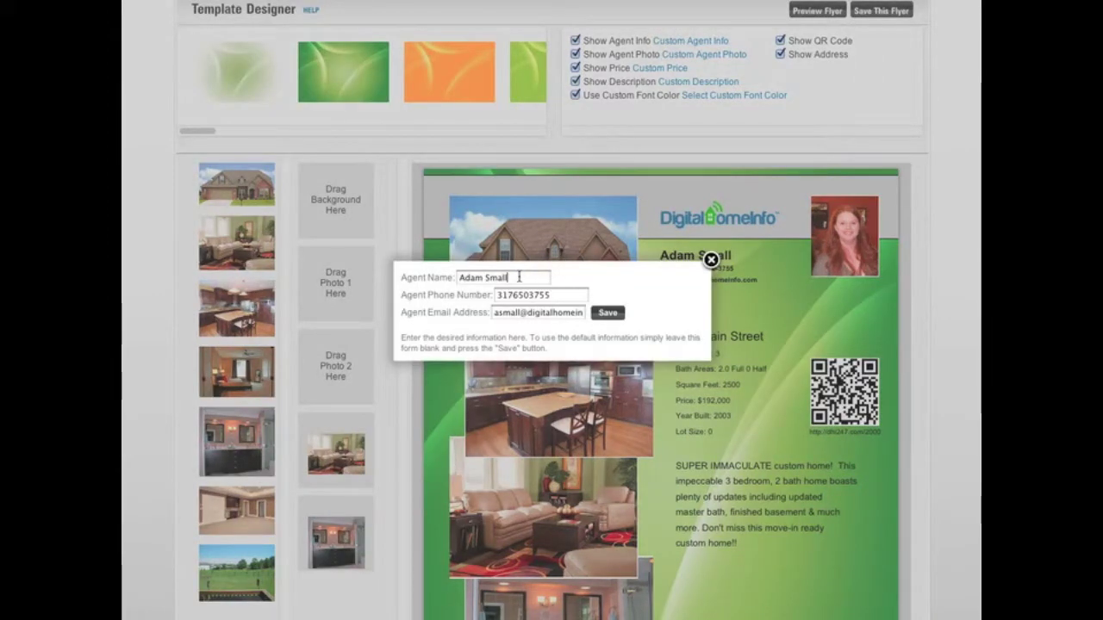
left_click(527, 279)
left_click_drag(526, 278, 424, 276)
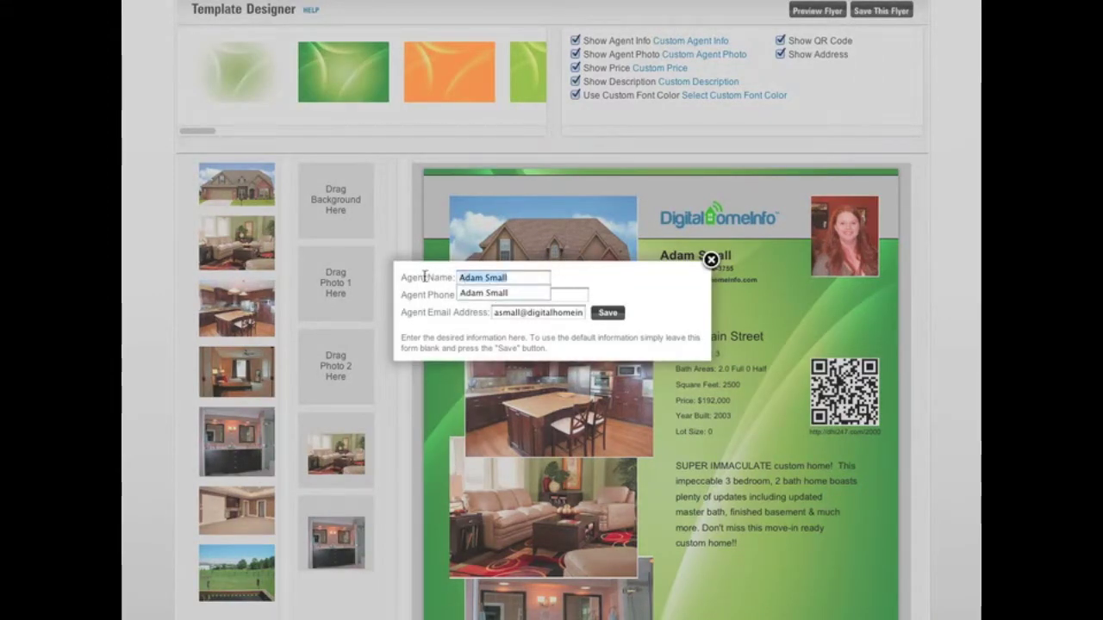
key("BackSpace")
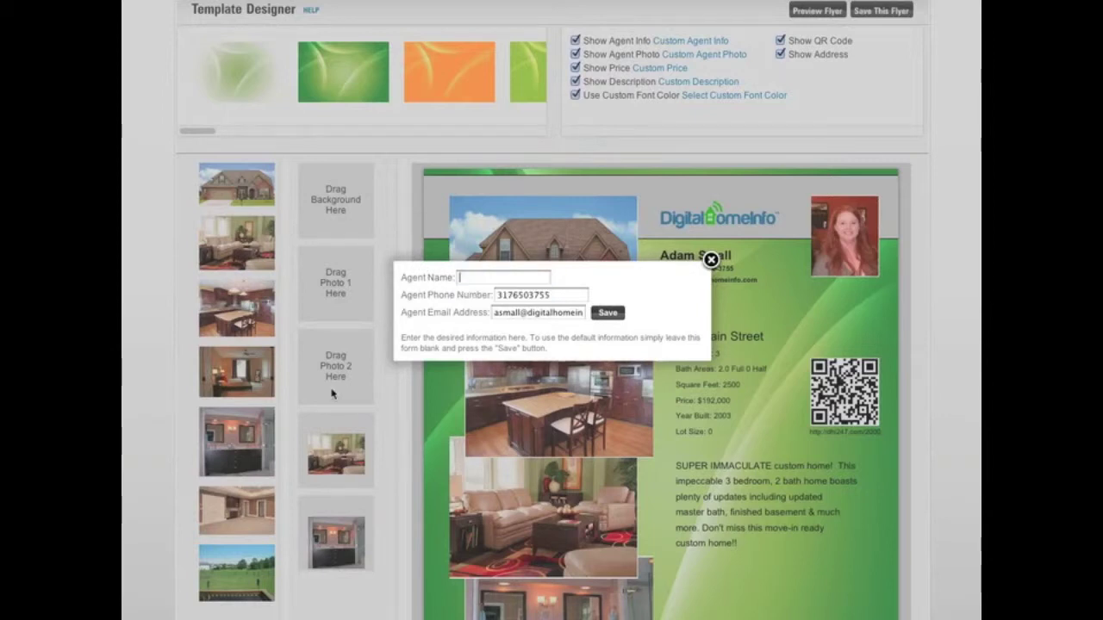
left_click_drag(557, 294, 627, 313)
key("BackSpace")
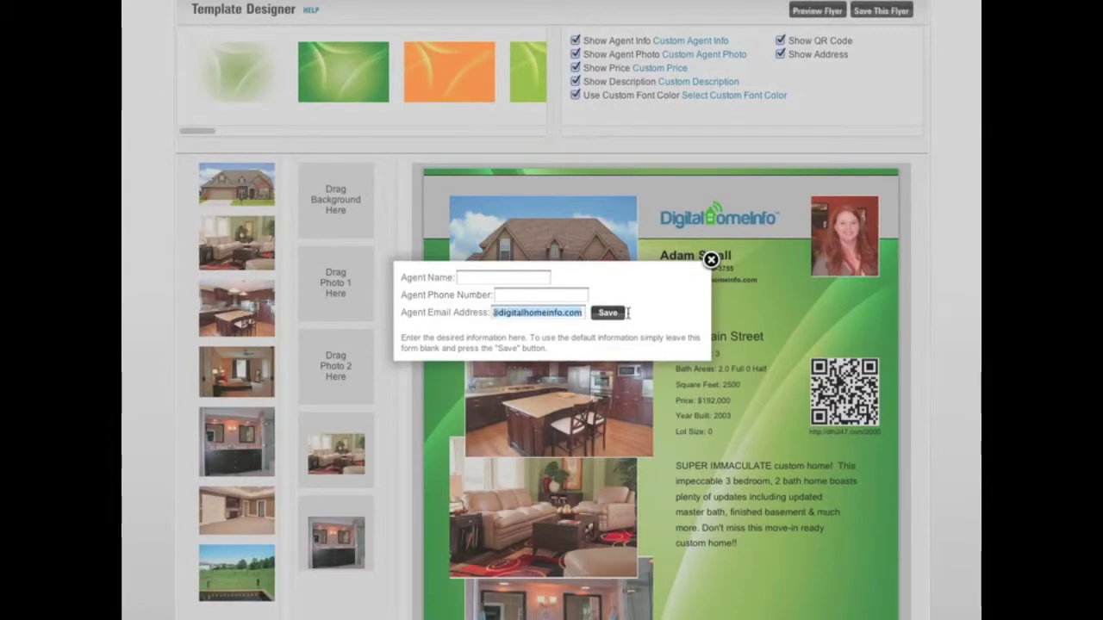
key("BackSpace")
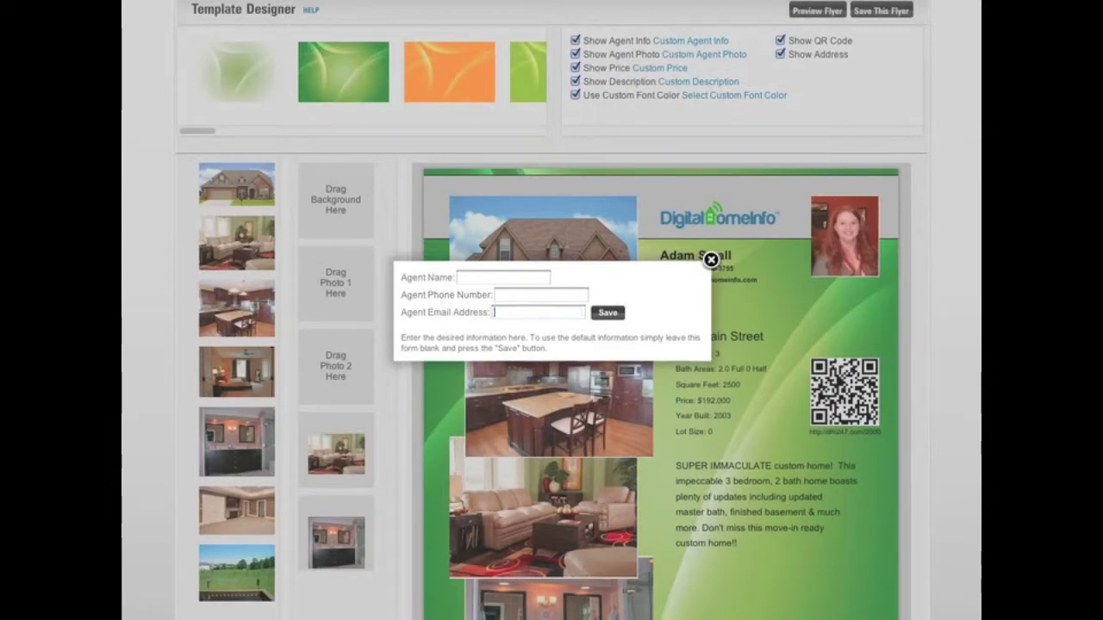
left_click(608, 314)
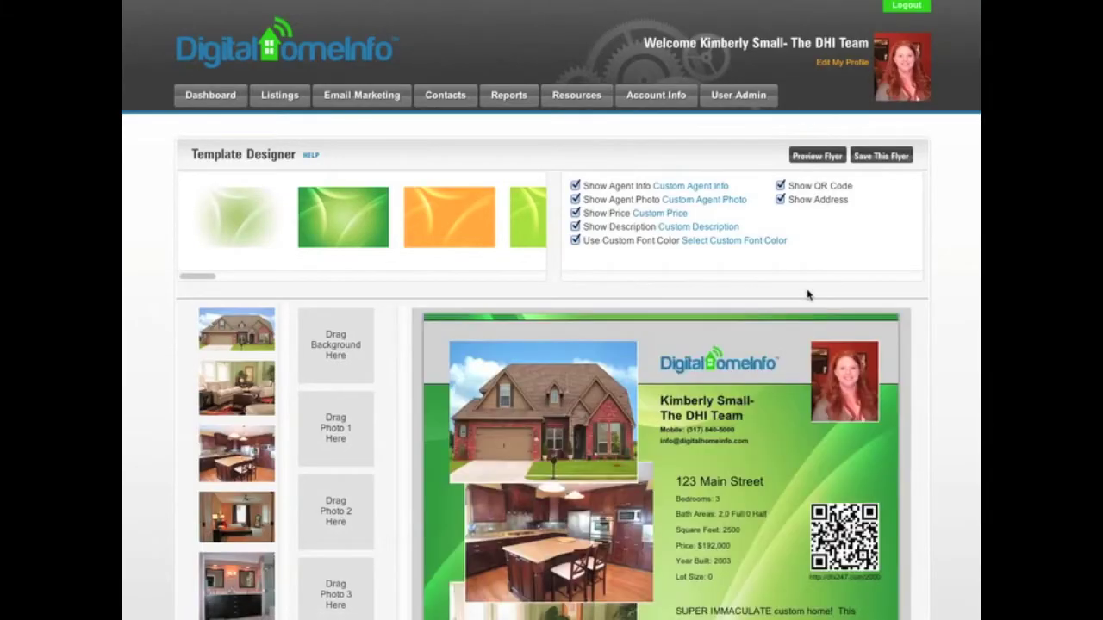
scroll(784, 323, "down", 2)
scroll(775, 329, "down", 3)
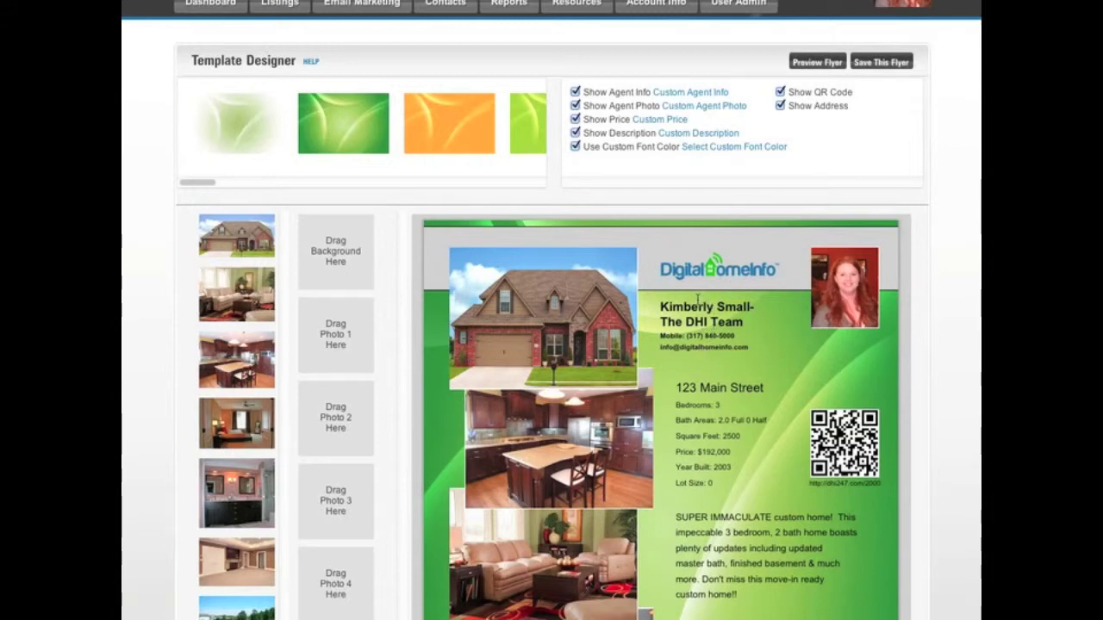
type("Mobile:")
left_click(575, 92)
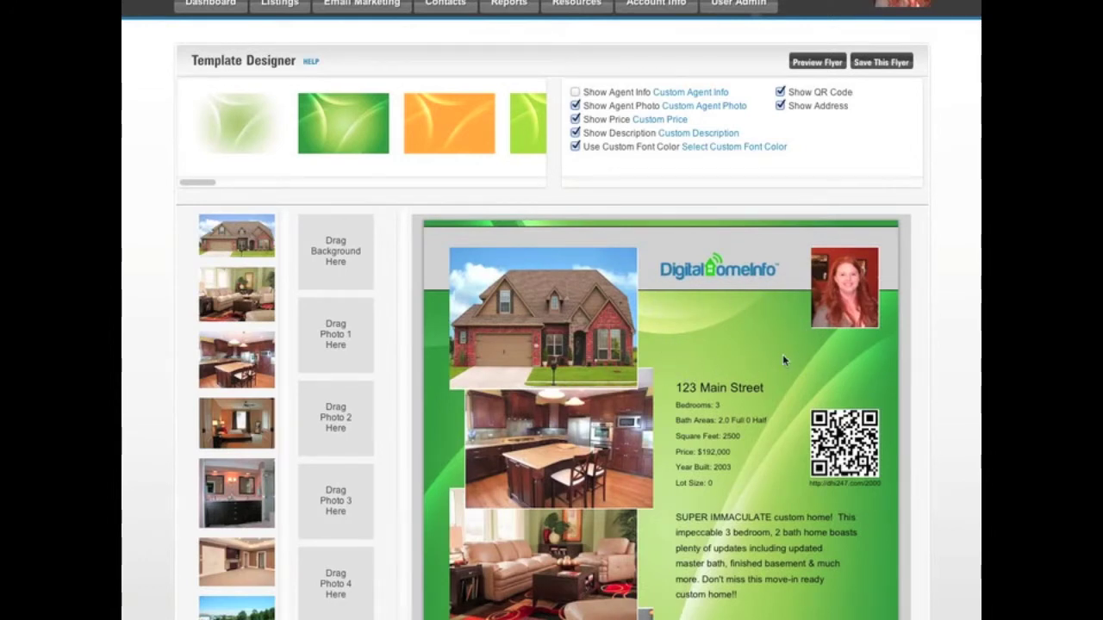
left_click(575, 92)
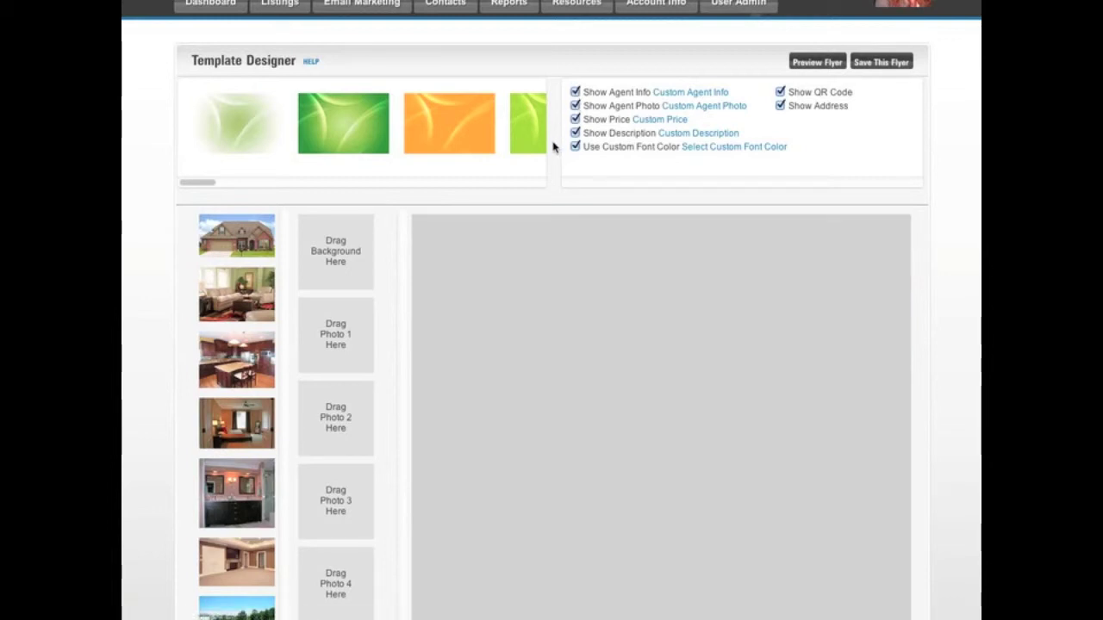
scroll(552, 148, "down", 1)
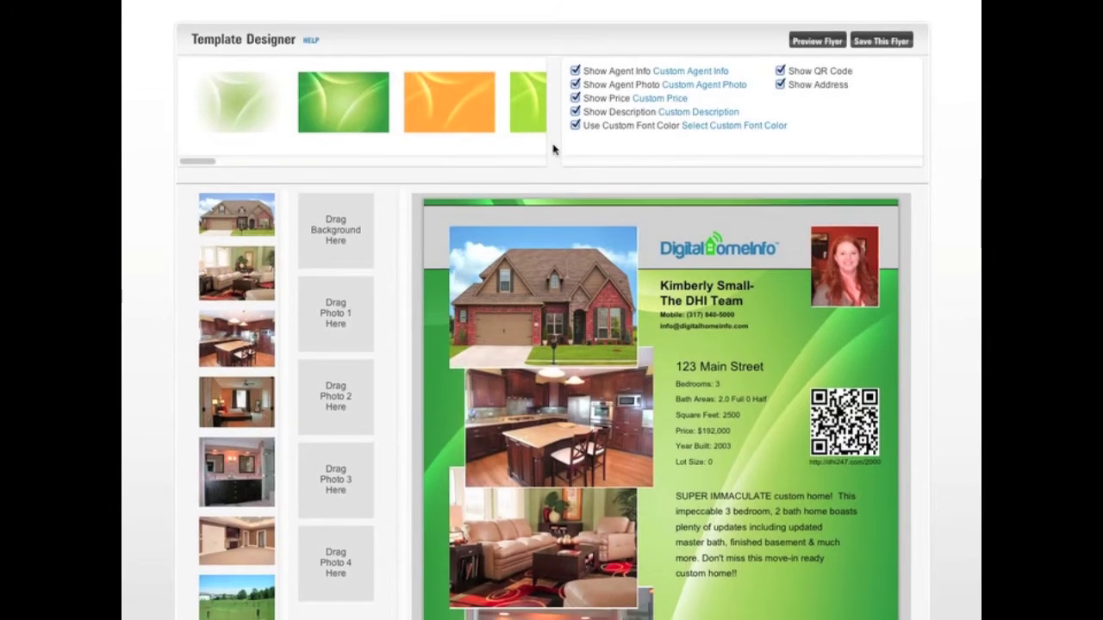
left_click(781, 65)
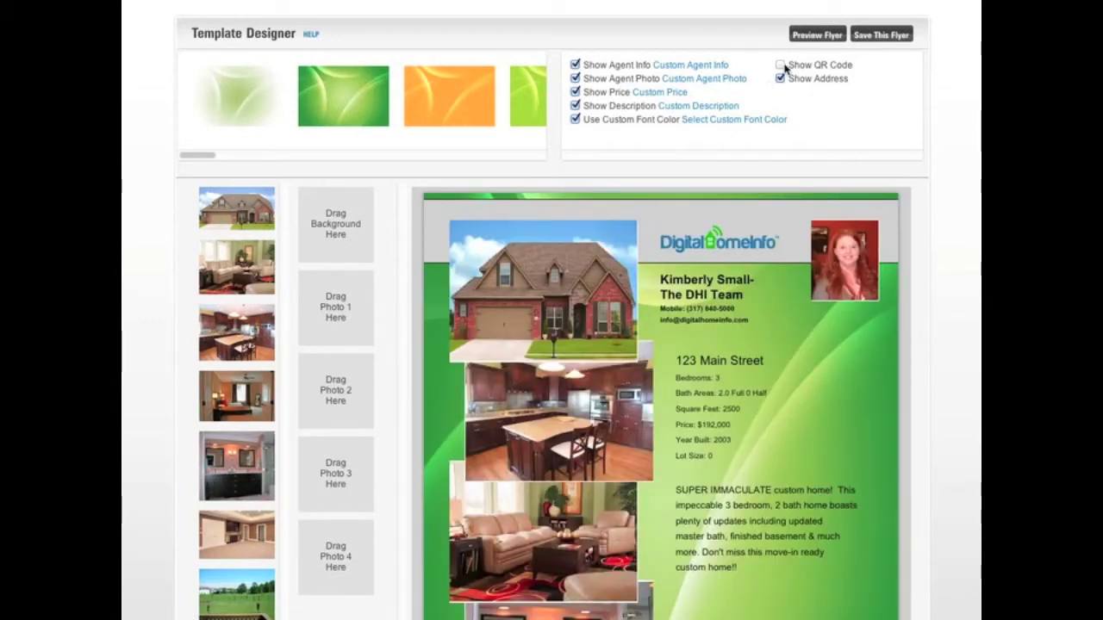
left_click(781, 65)
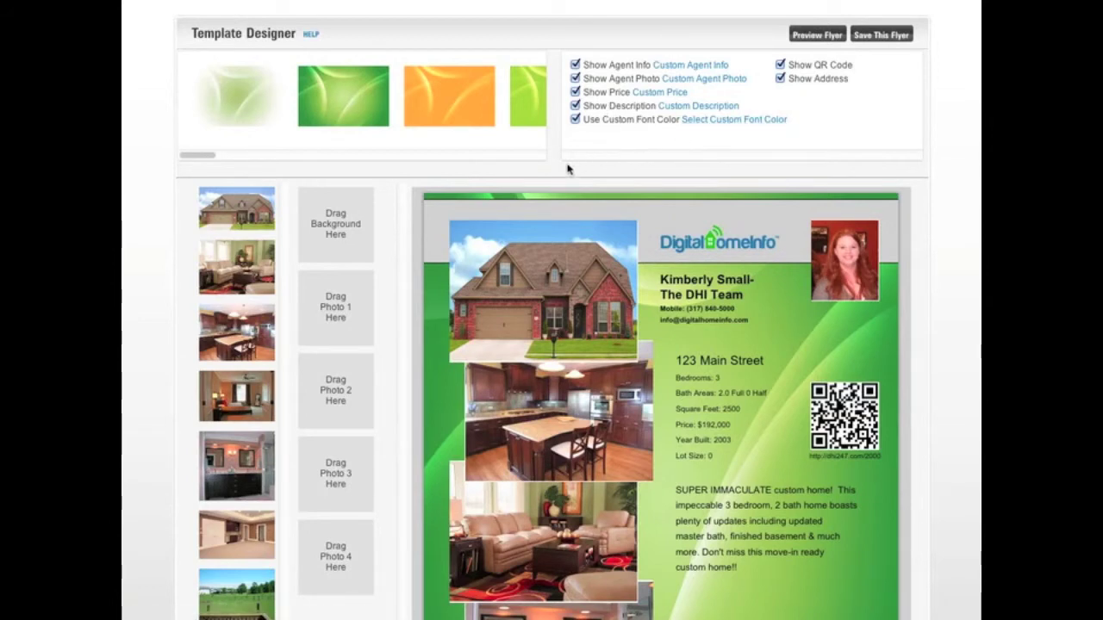
Open the full-size PDF preview of the green 123 Main Street flyer
scroll(472, 171, "down", 1)
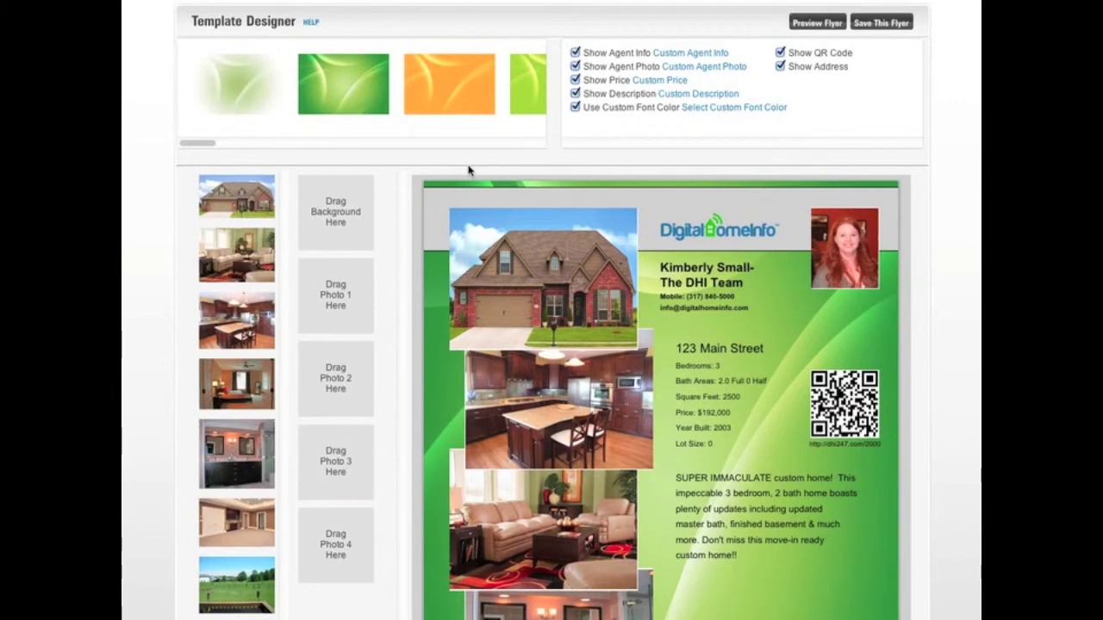
scroll(469, 169, "down", 2)
scroll(469, 169, "up", 3)
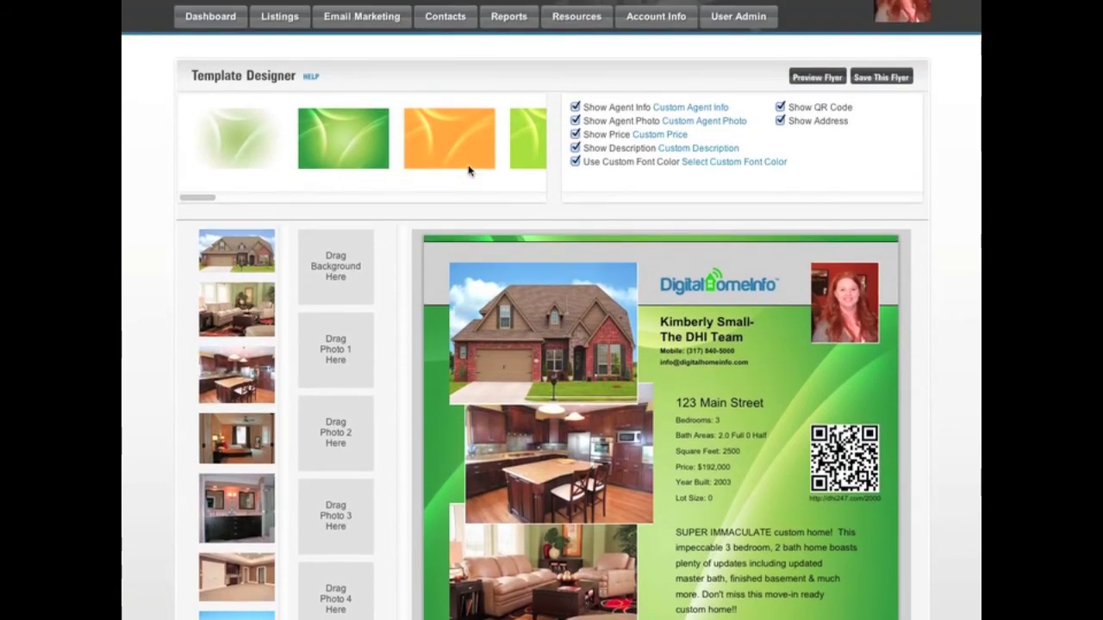
left_click(822, 79)
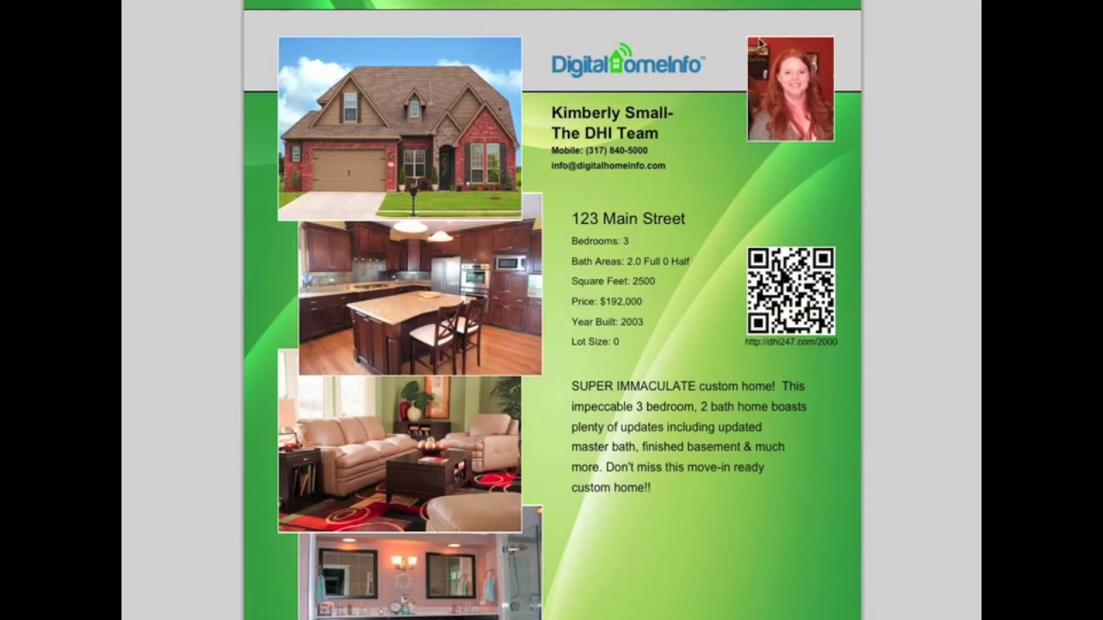
Review the PDF preview, then save the flyer with Save This Flyer
scroll(715, 172, "down", 2)
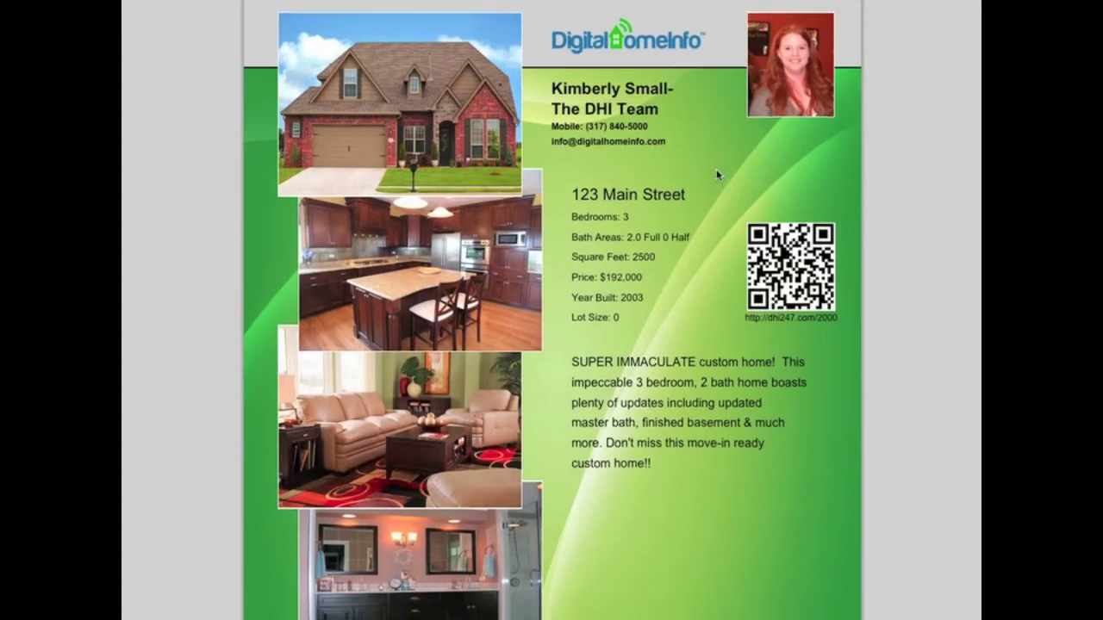
scroll(716, 174, "up", 2)
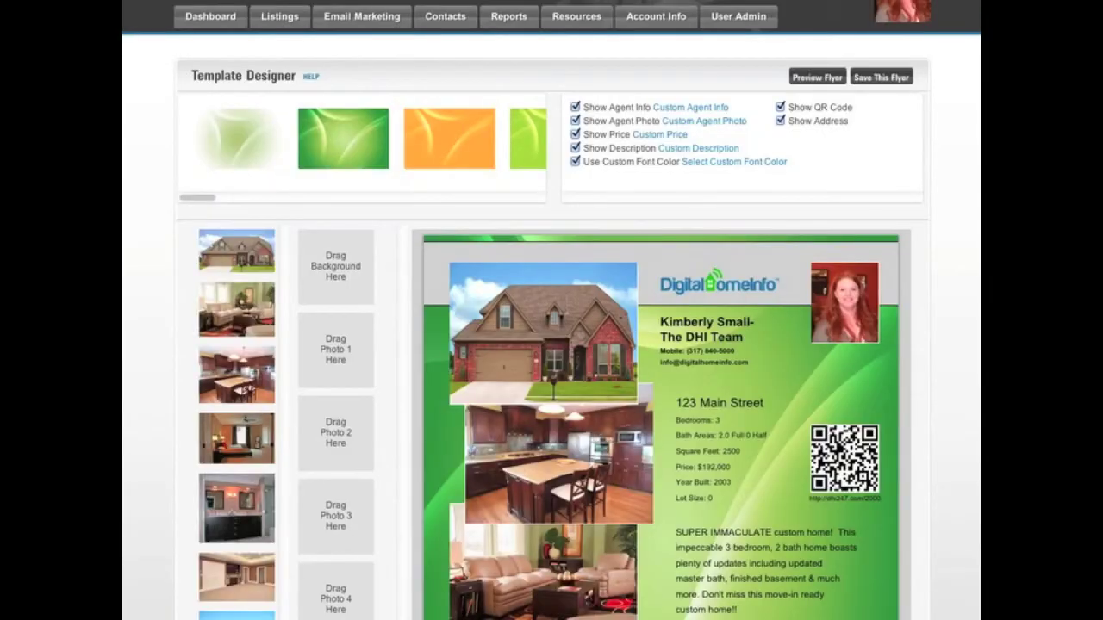
left_click(885, 81)
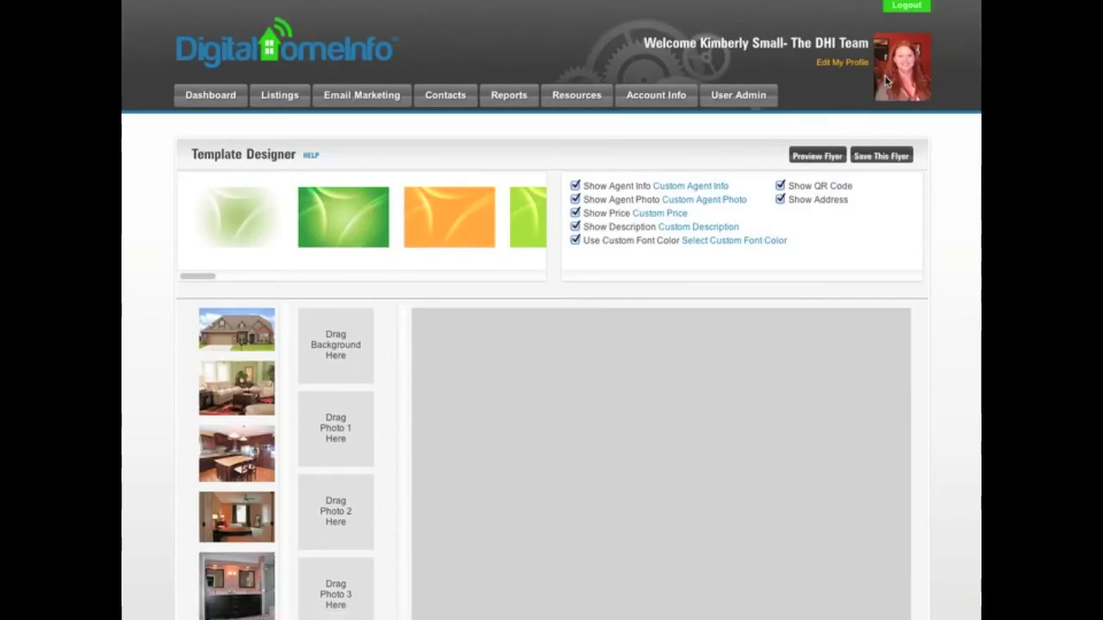